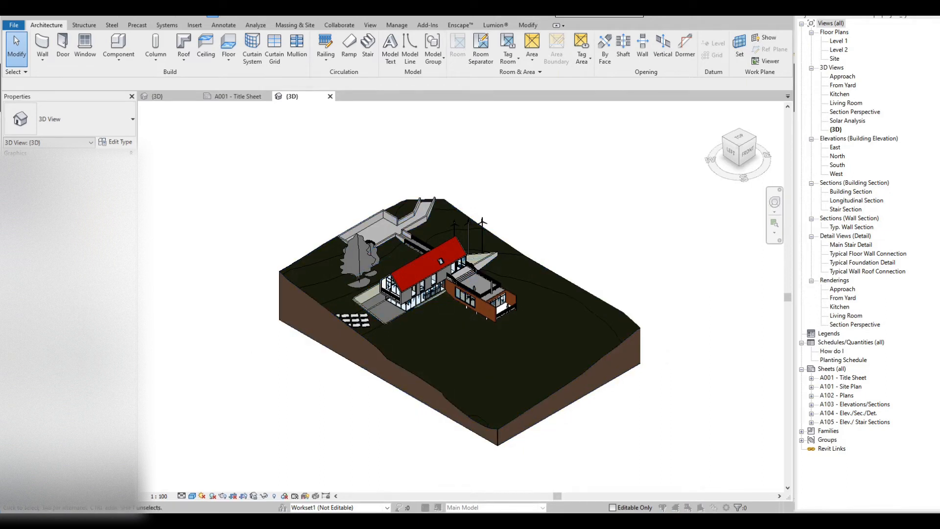
Step: Turn on the Section Boxes annotation category in the 3D view's visibility/graphic overrides
key(v)
key(v)
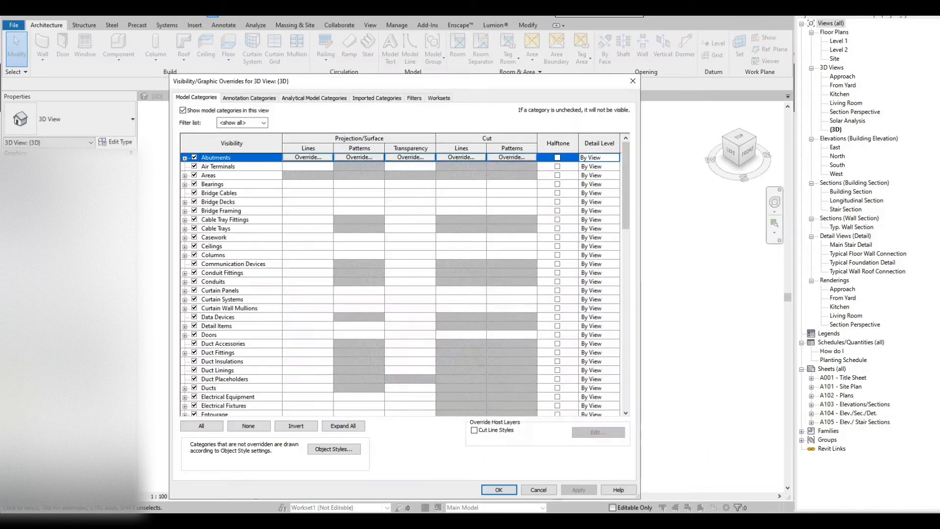
click(249, 98)
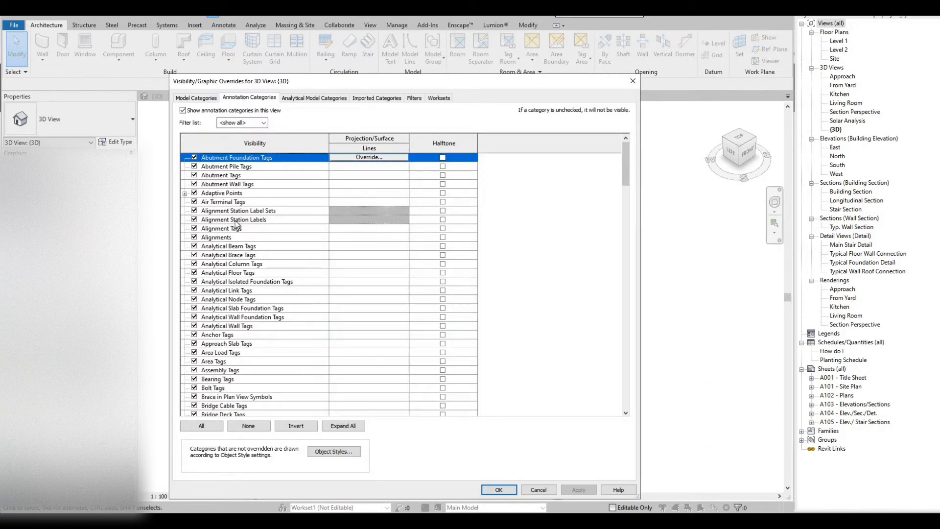
scroll(263, 291, down, 2)
click(245, 291)
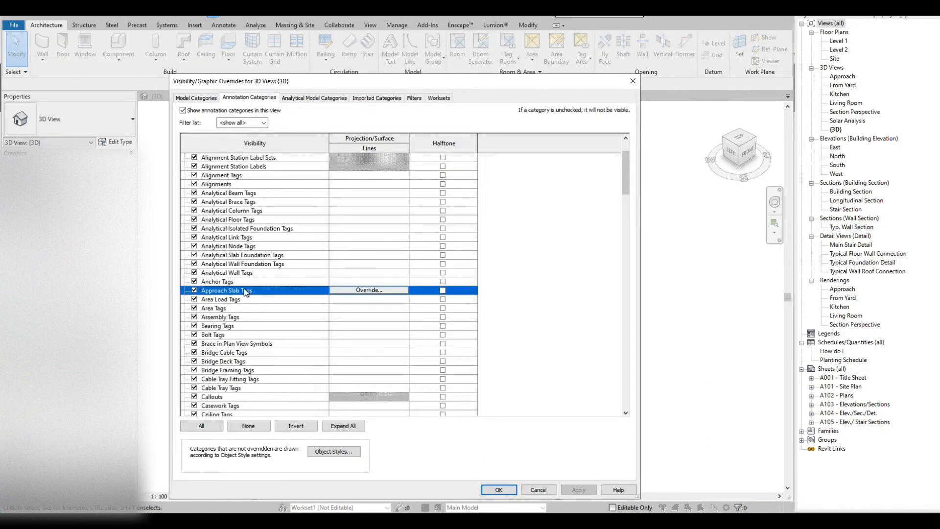
text(se)
scroll(224, 316, down, 1)
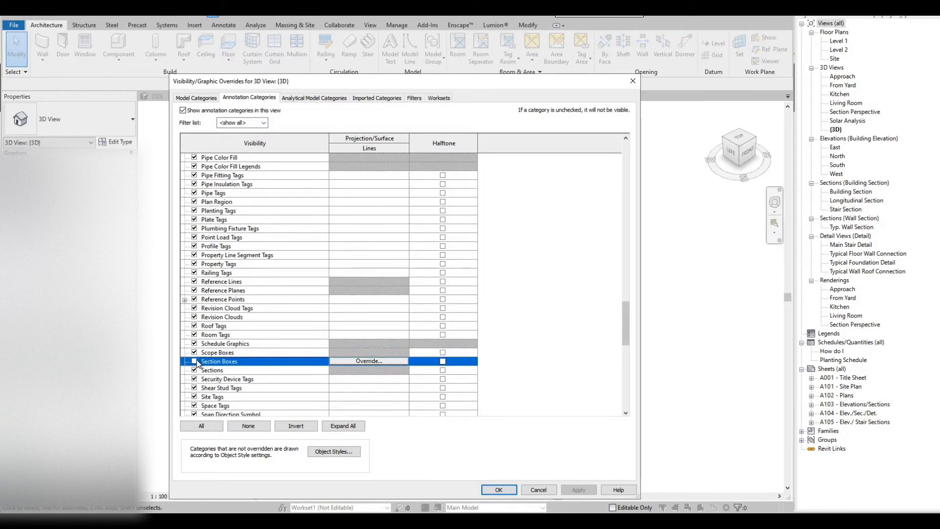
click(194, 362)
click(504, 490)
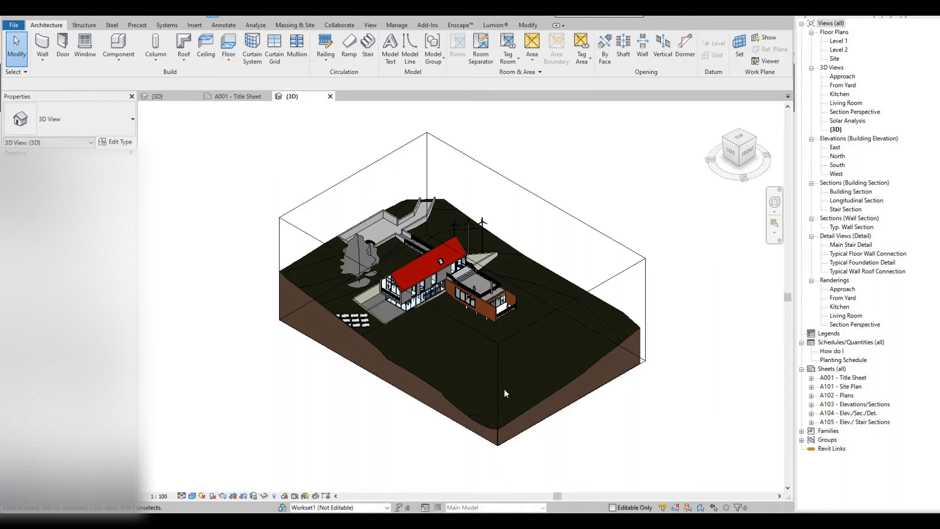
Step: Lower the top face of the section box to cut the house open through its ground floor
click(622, 277)
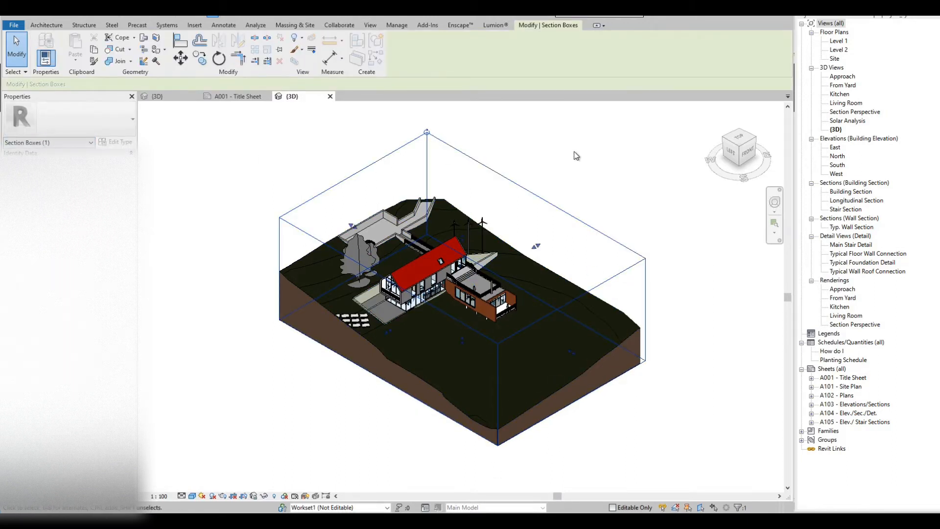
click(580, 164)
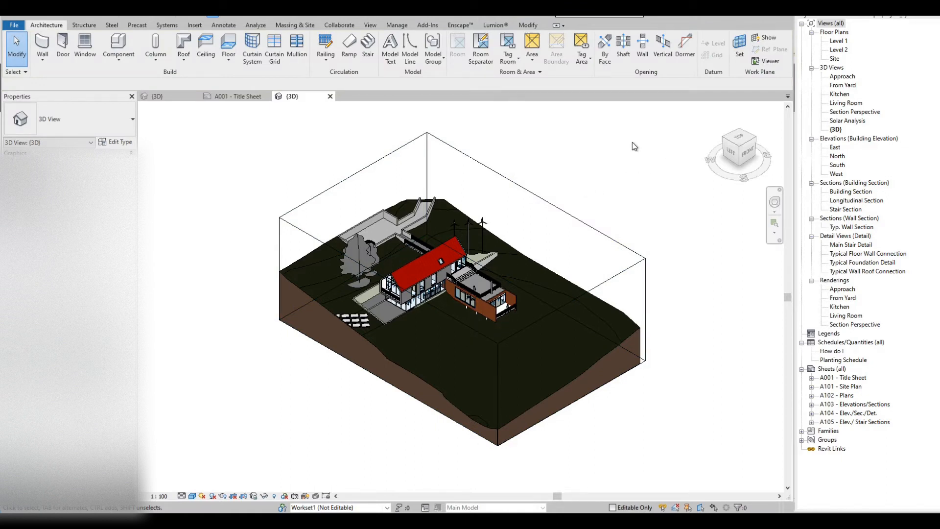
click(562, 212)
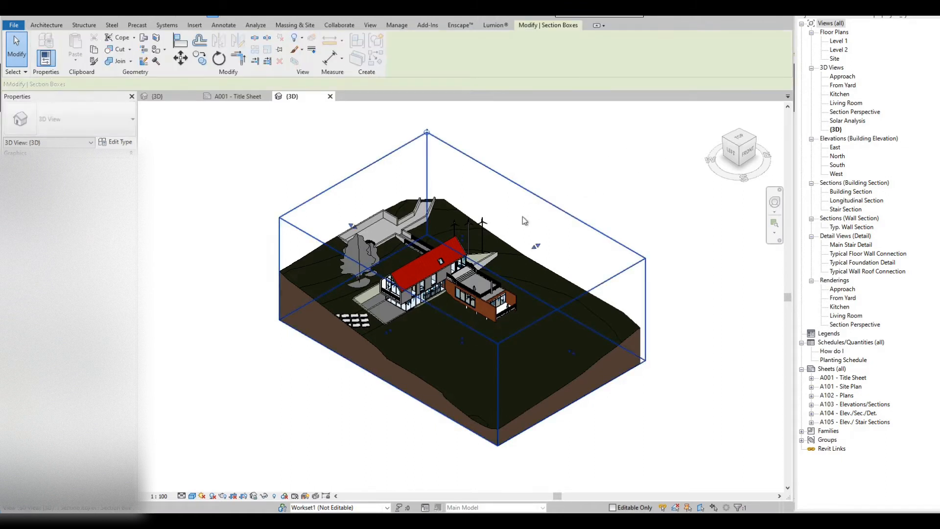
drag(461, 238, 462, 304)
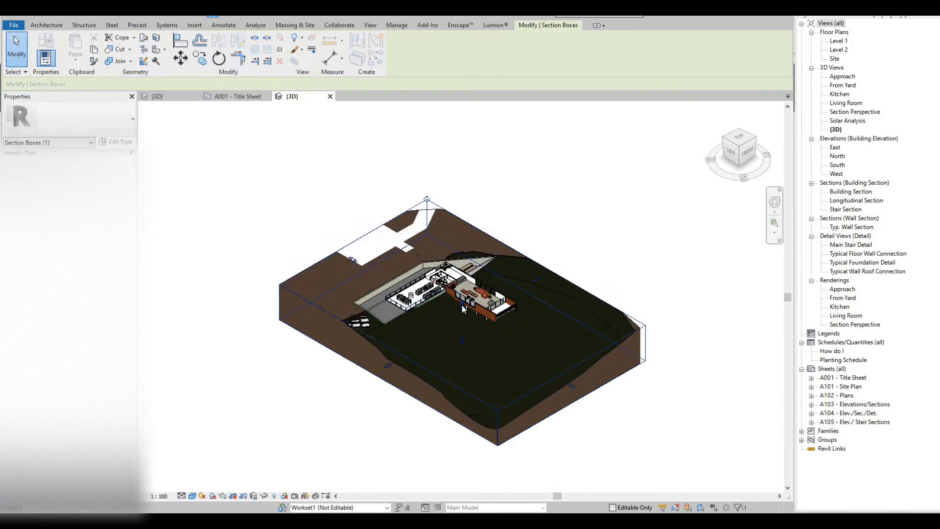
Step: Examine the cut-open ground floor rooms up close and from several angles, then return to the whole-site isometric view
shift+middle_drag(585, 246, 571, 289)
scroll(440, 297, up, 4)
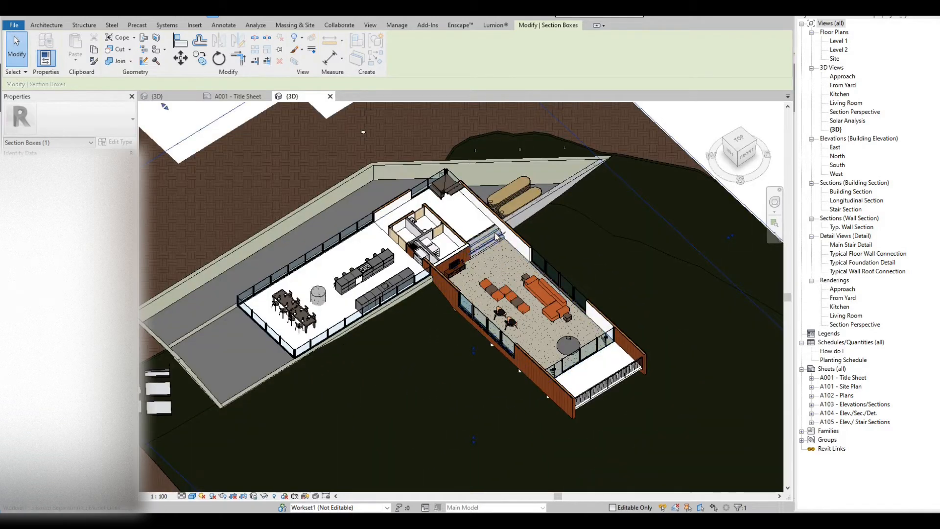
scroll(508, 216, down, 1)
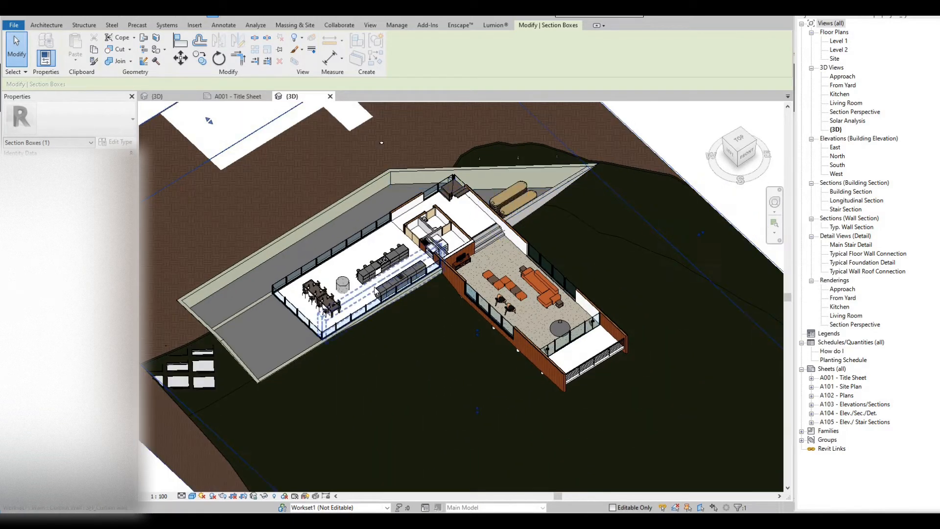
scroll(374, 285, down, 3)
shift+middle_drag(371, 261, 368, 250)
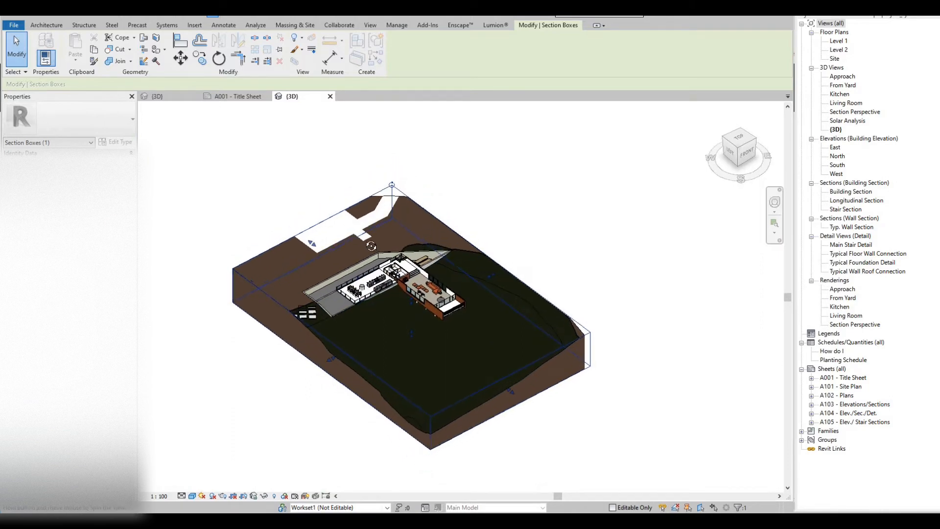
scroll(416, 316, up, 3)
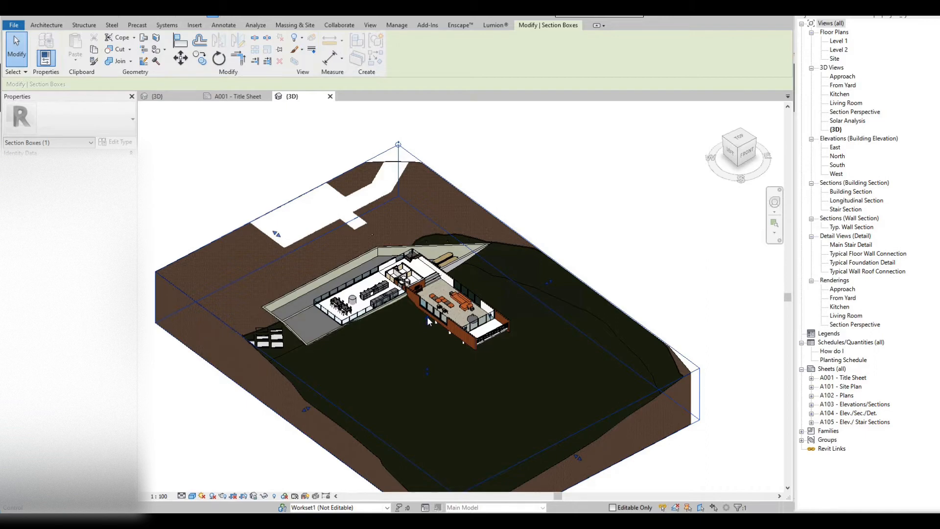
click(623, 220)
scroll(495, 227, down, 1)
shift+middle_drag(596, 239, 635, 210)
click(737, 150)
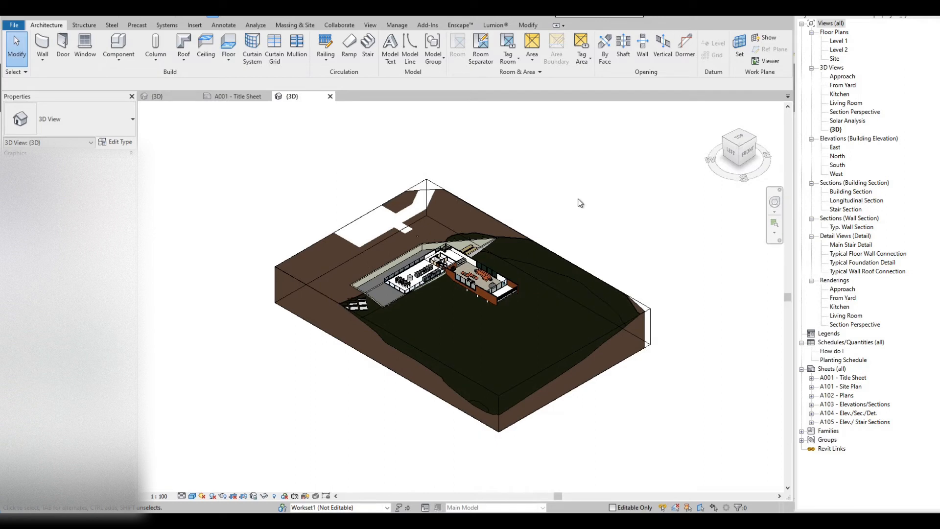
Step: Duplicate the {3D} view with detailing and rename the copy Level 1 3D
click(835, 129)
right_click(836, 130)
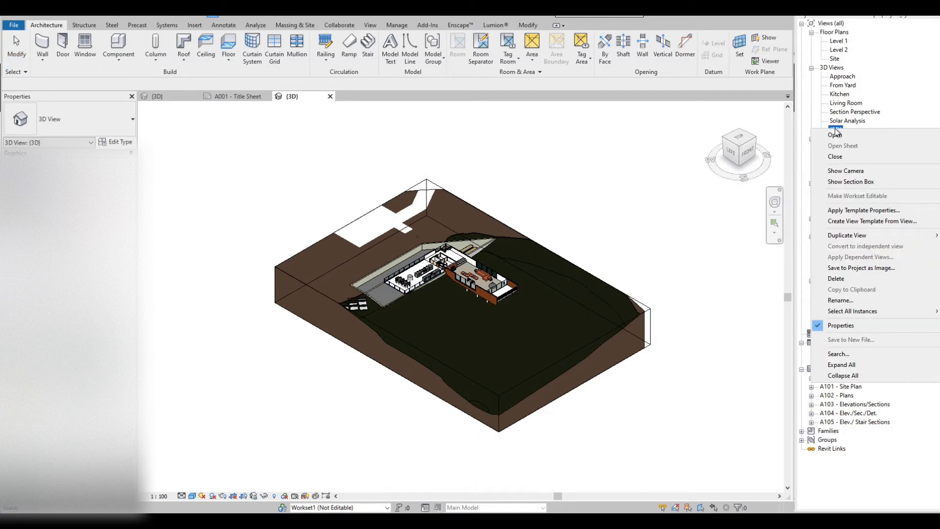
mouse_move(852, 238)
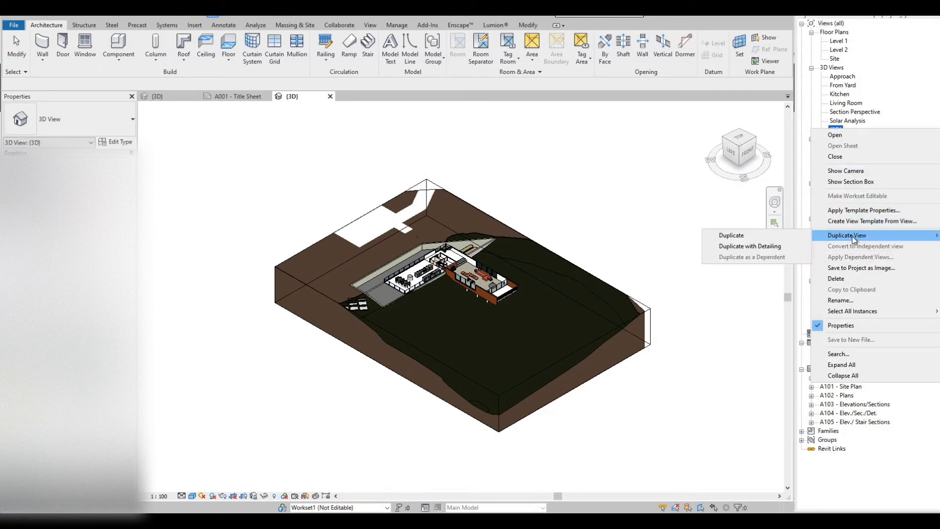
click(770, 245)
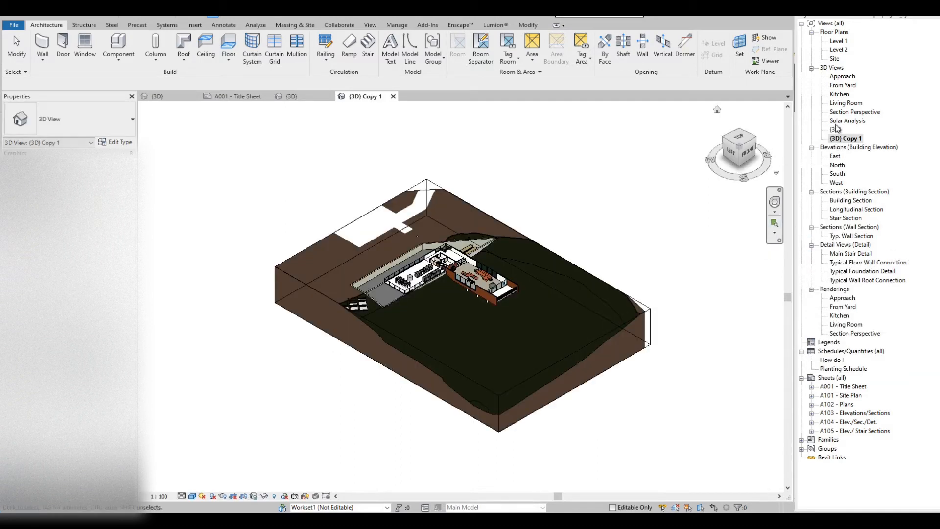
right_click(849, 137)
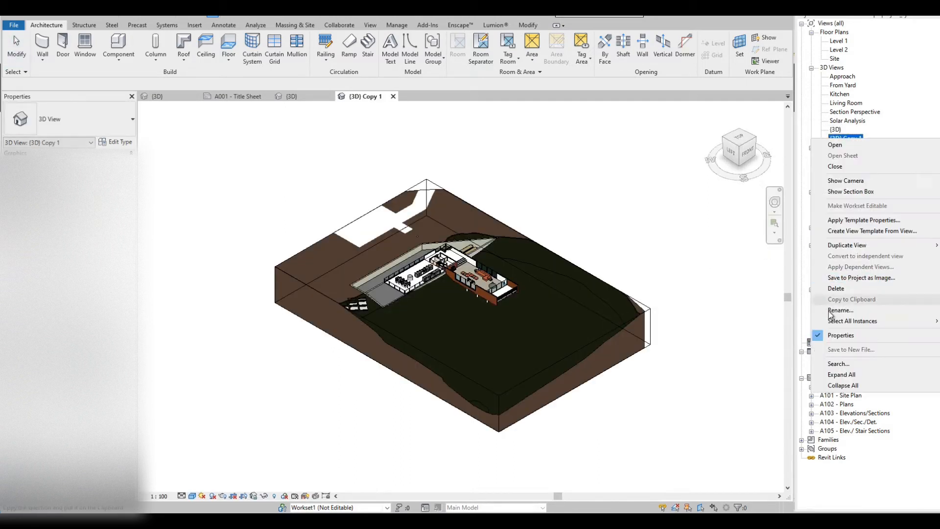
click(840, 309)
click(839, 138)
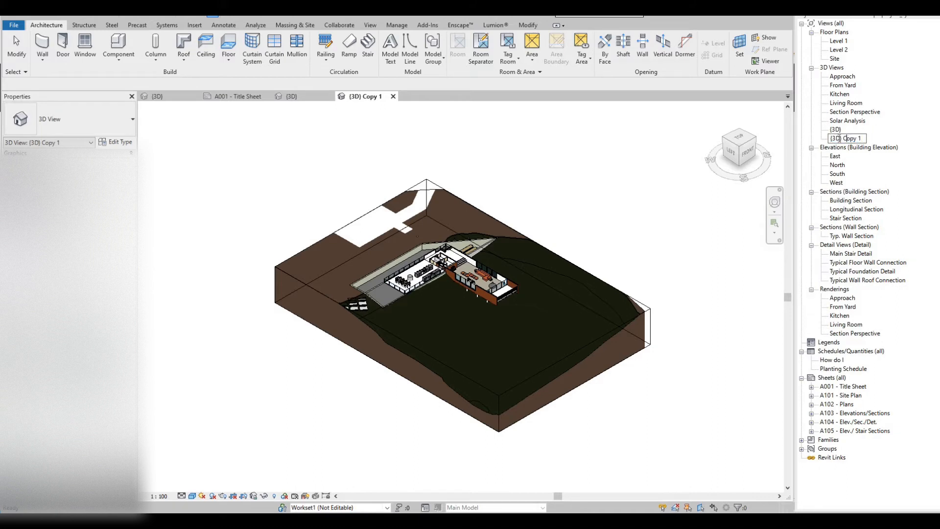
key(ctrl+a)
text(Level)
key(Return)
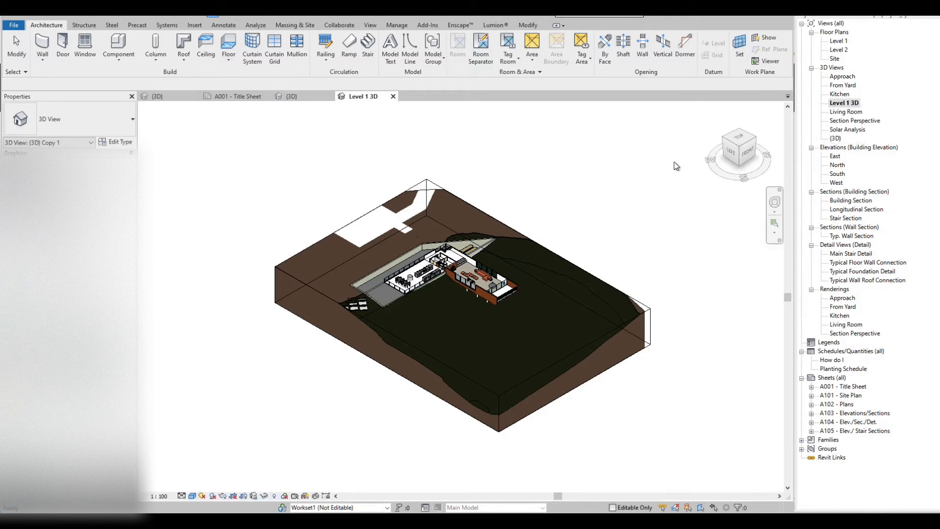
Step: Duplicate the Level 1 3D view with detailing and rename the copy Level 2 3D
right_click(844, 103)
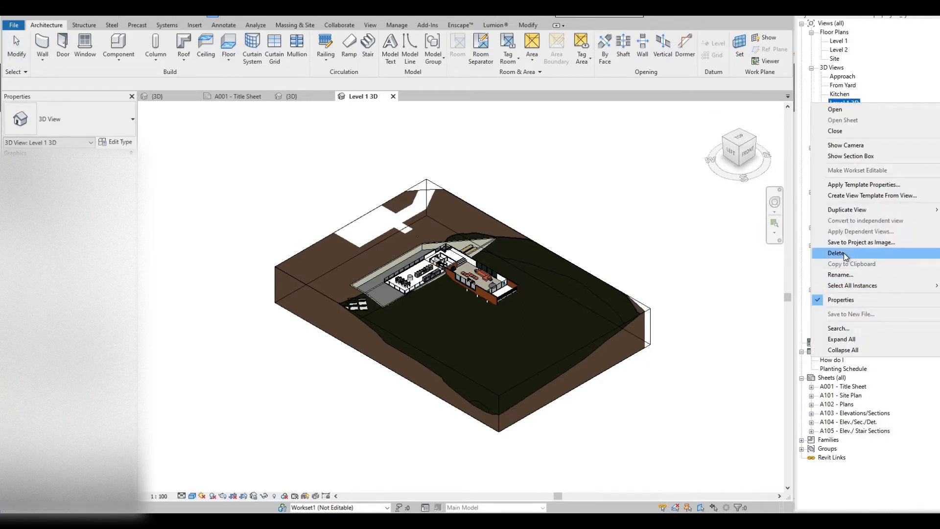
mouse_move(849, 210)
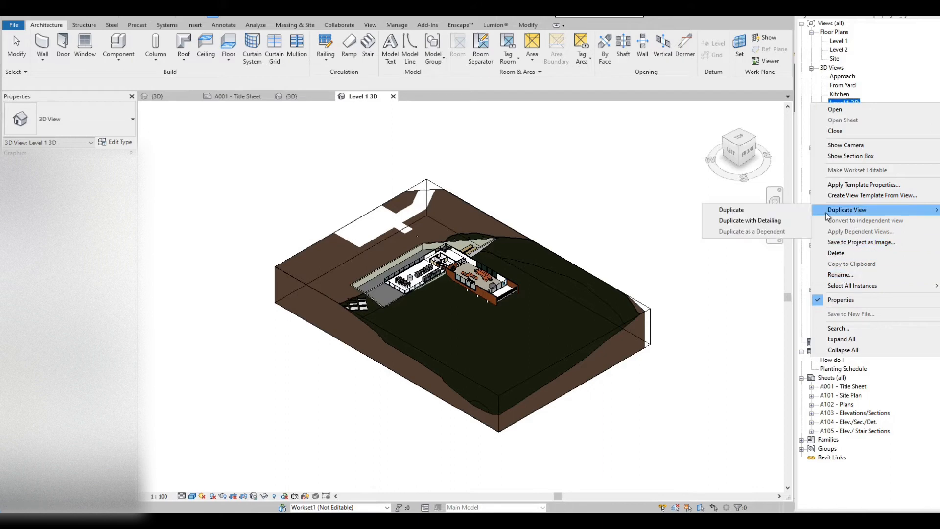
click(762, 221)
right_click(862, 112)
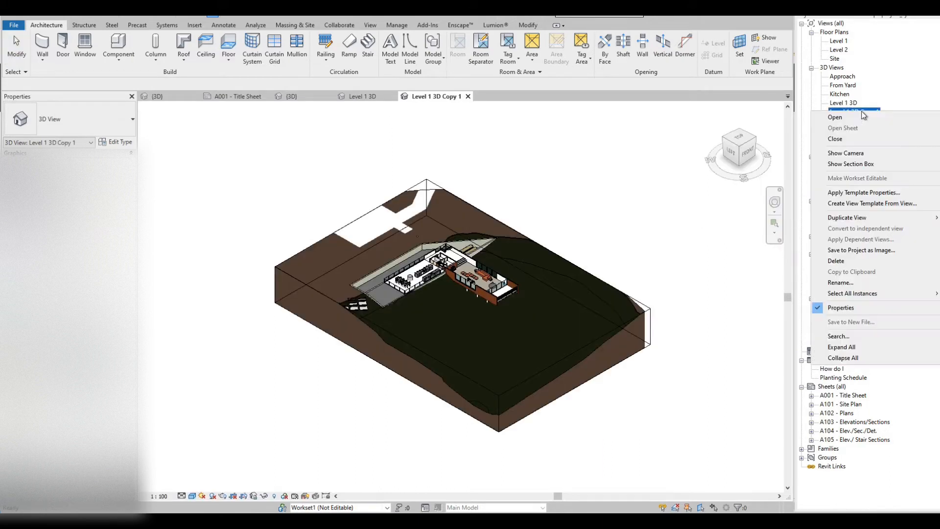
click(840, 282)
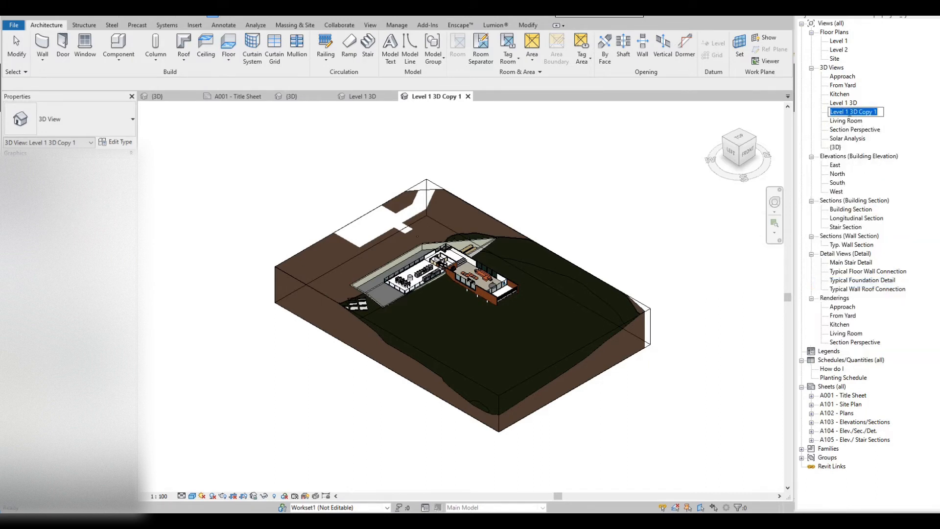
drag(849, 112, 885, 112)
key(BackSpace)
click(616, 180)
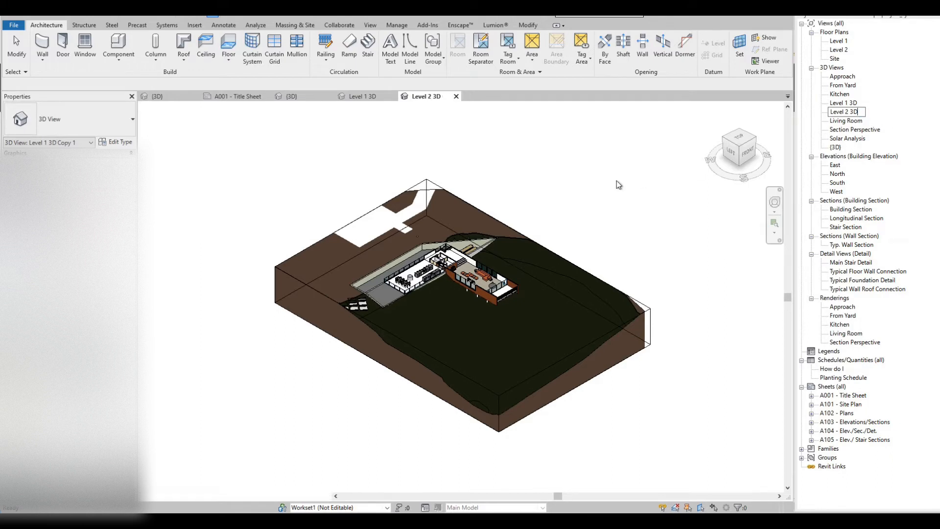
Step: Adjust the section box's top and bottom faces in Level 2 3D to enclose only the upper floor, cut open below the roof
click(425, 198)
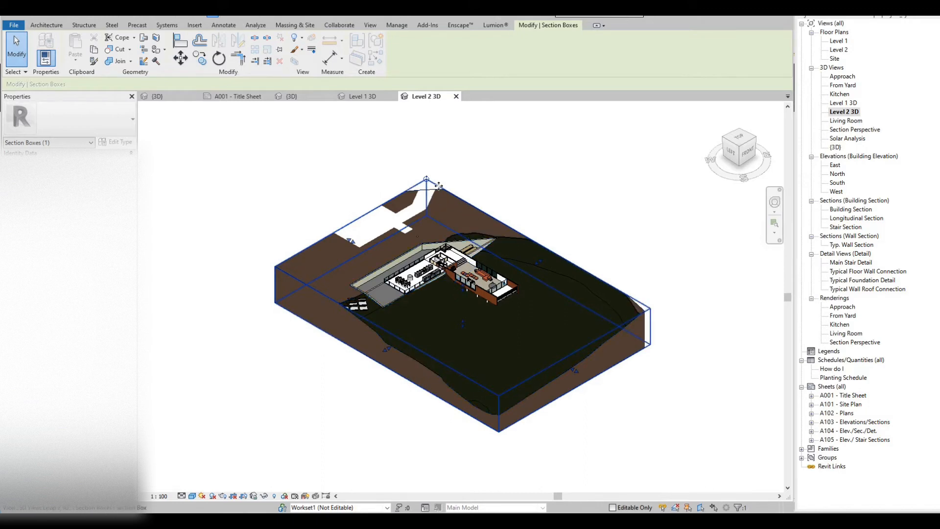
drag(438, 176, 438, 146)
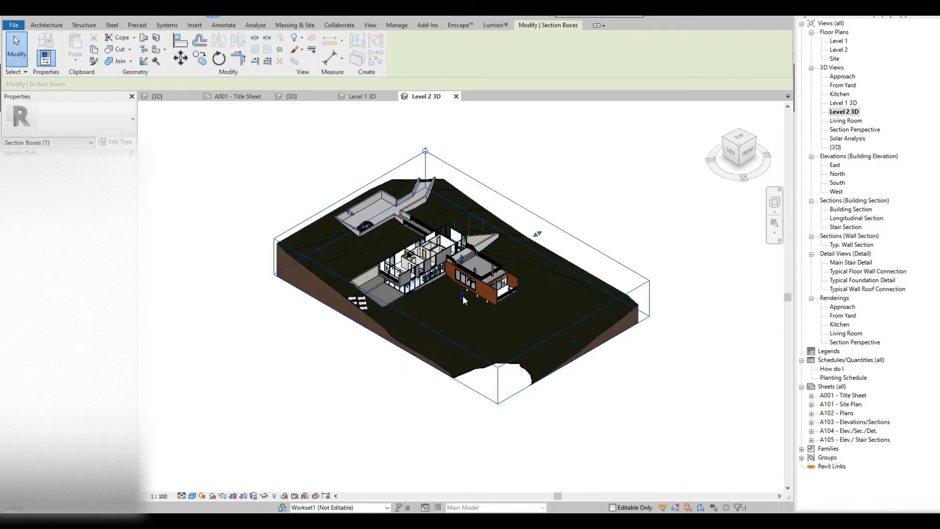
drag(462, 296, 461, 276)
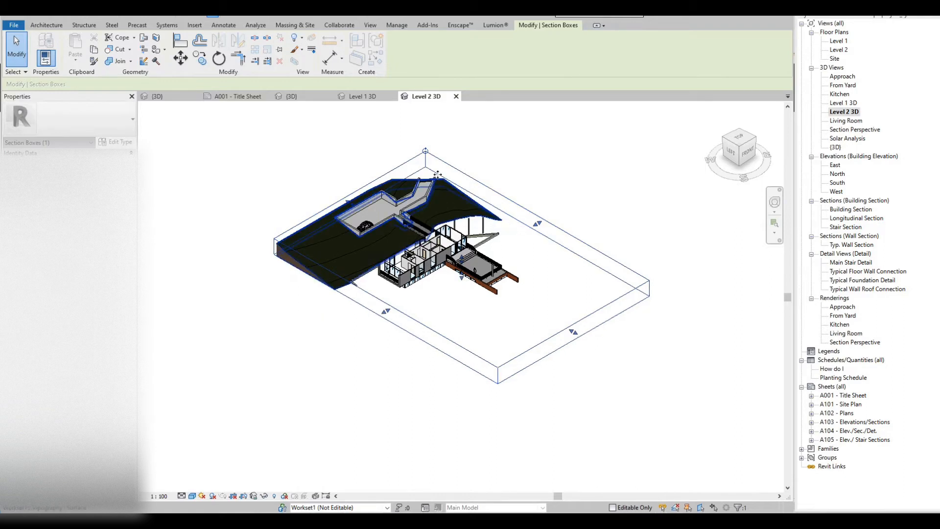
scroll(449, 220, up, 4)
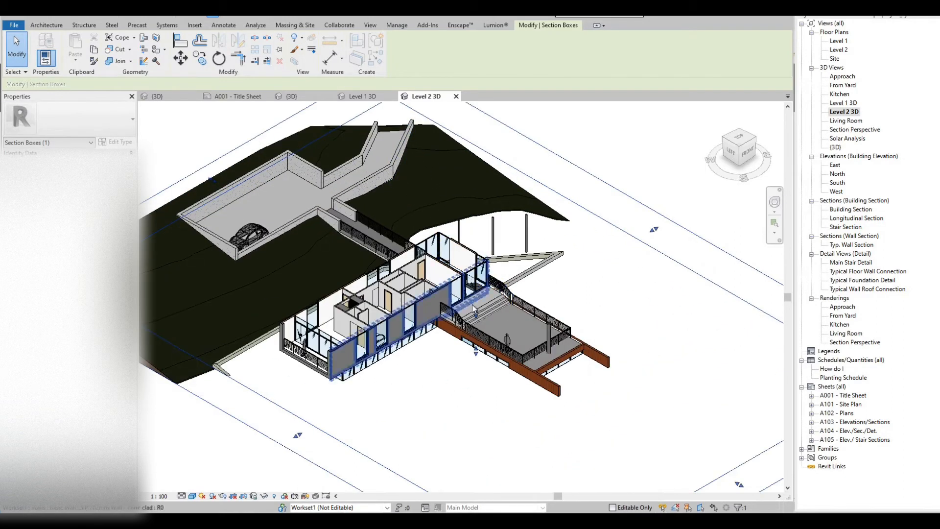
drag(475, 313, 476, 326)
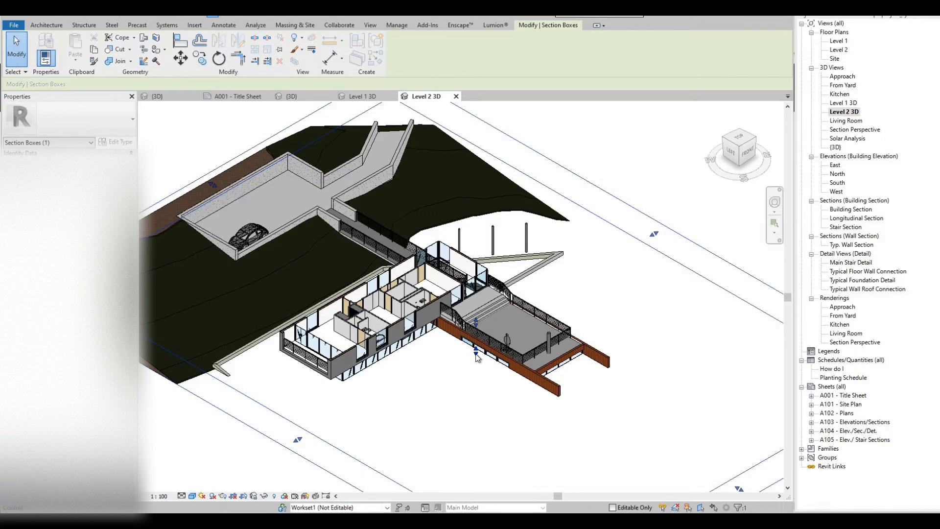
click(743, 149)
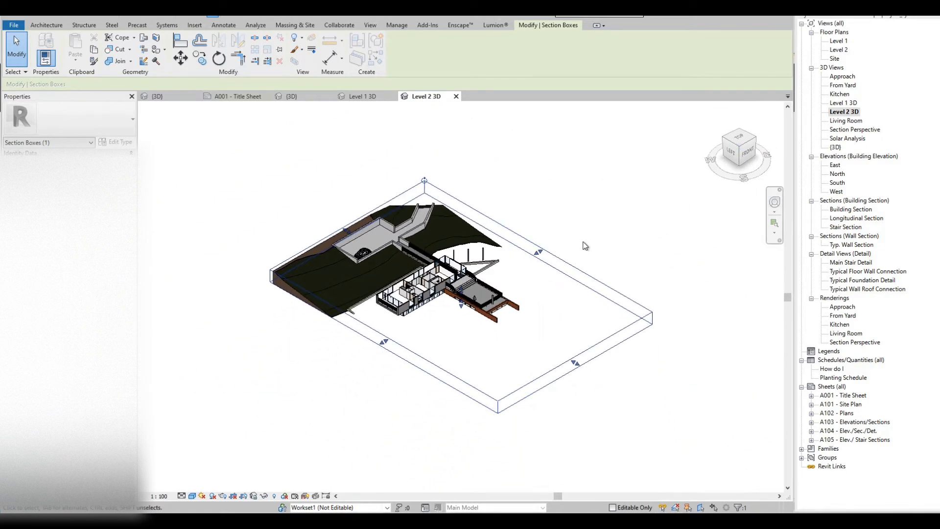
click(585, 246)
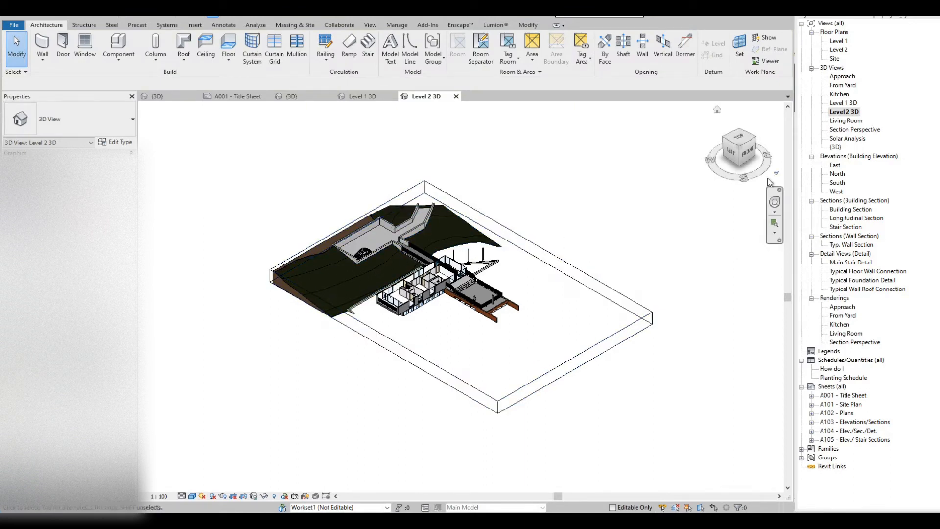
Step: Duplicate the Level 2 3D view with detailing and rename the copy Roof - 3D
right_click(846, 107)
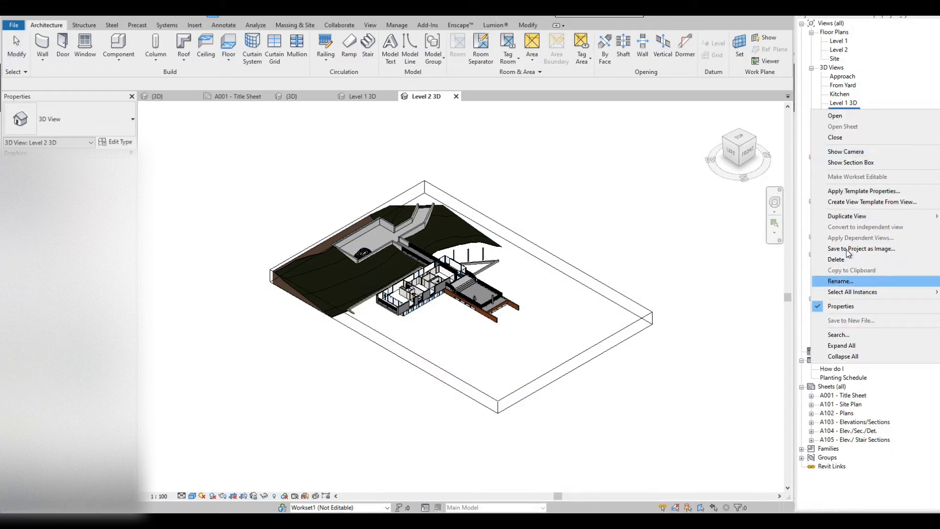
mouse_move(847, 216)
click(764, 228)
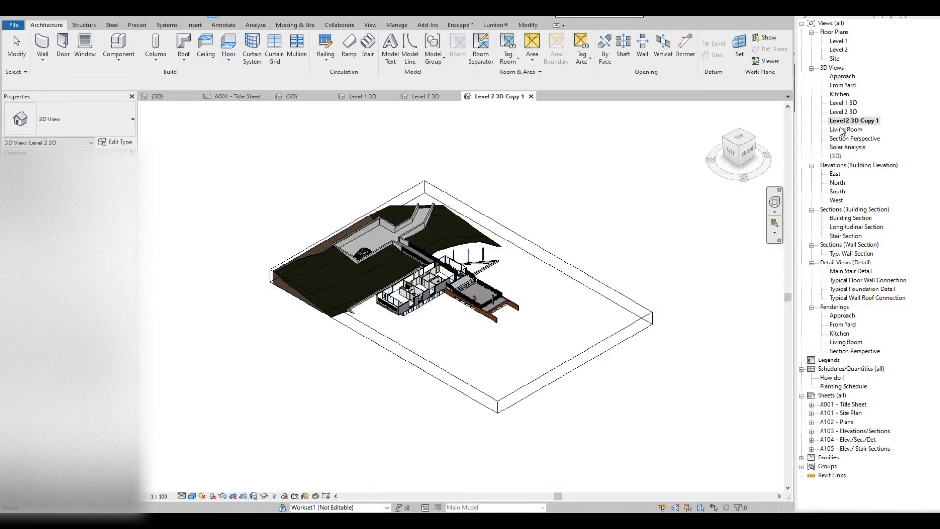
click(848, 123)
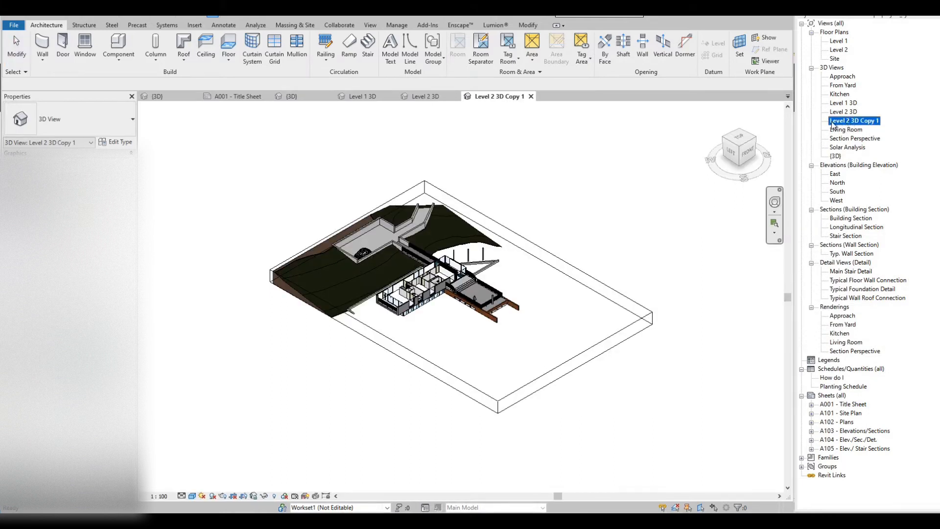
click(849, 122)
click(885, 120)
right_click(874, 125)
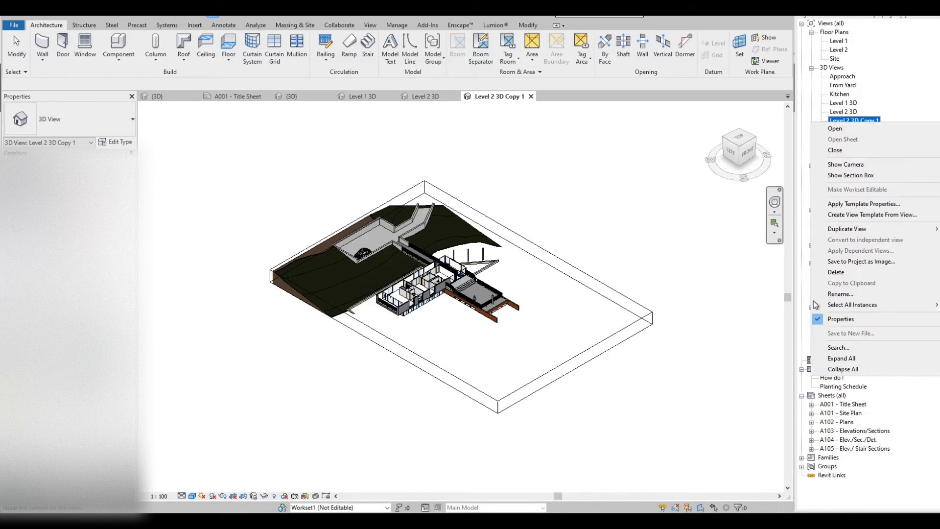
click(839, 294)
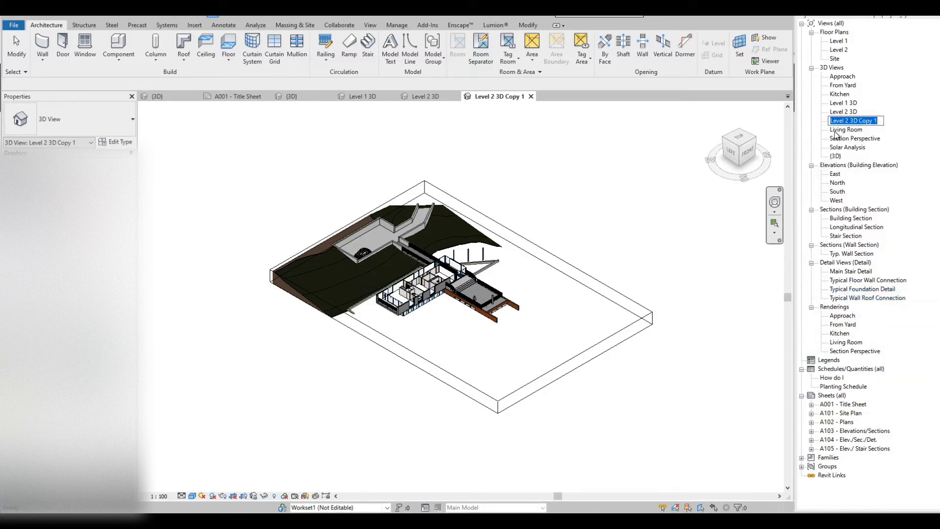
text(Roof)
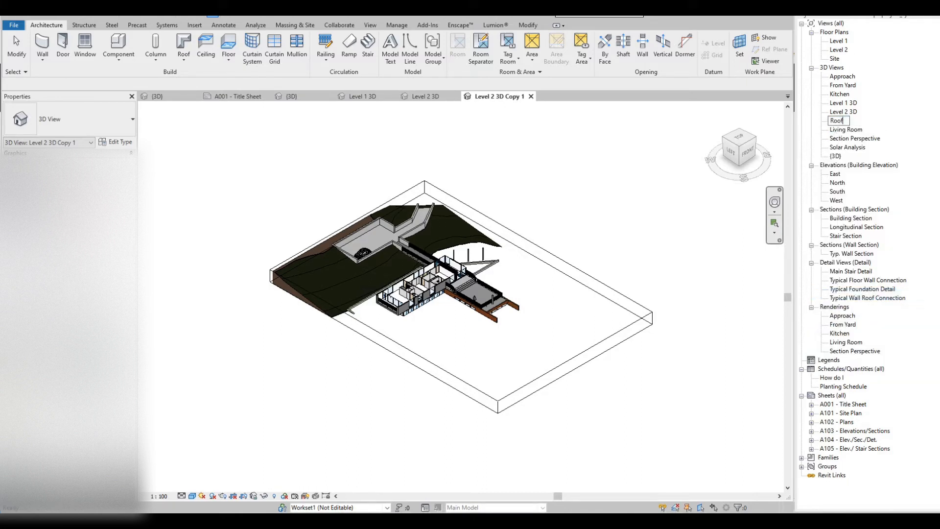
text( - 3D)
click(627, 165)
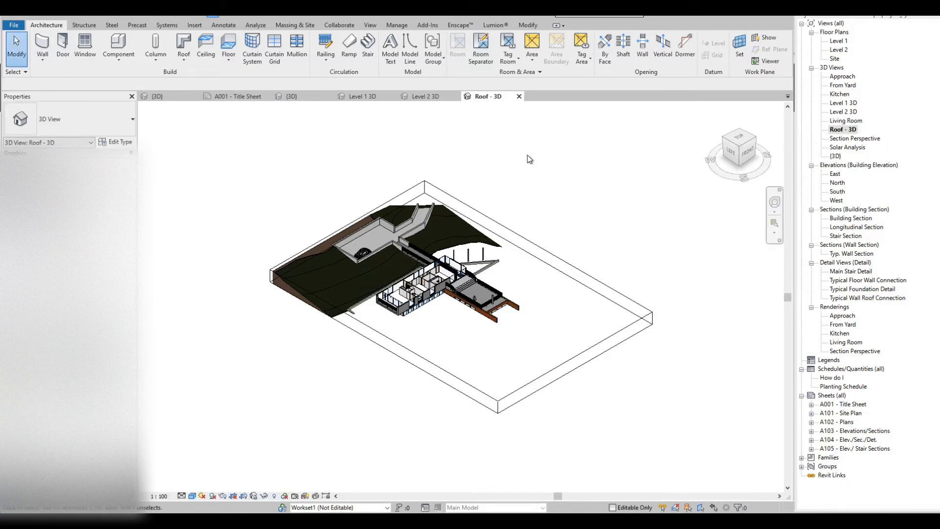
Step: Move the whole section box in Roof - 3D upward until it reaches the house's red roof
click(503, 228)
scroll(472, 221, up, 3)
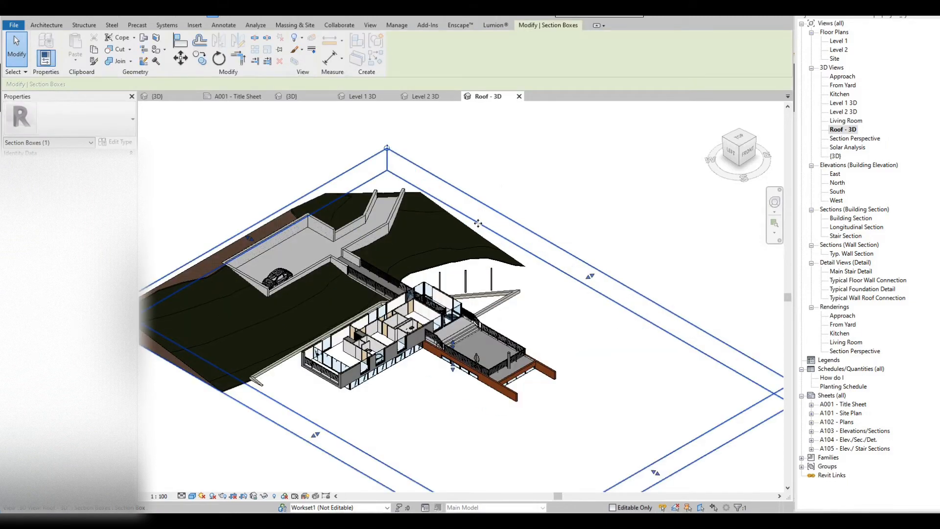
mouse_move(476, 212)
mouse_down()
mouse_move(475, 194)
mouse_move(478, 204)
mouse_up()
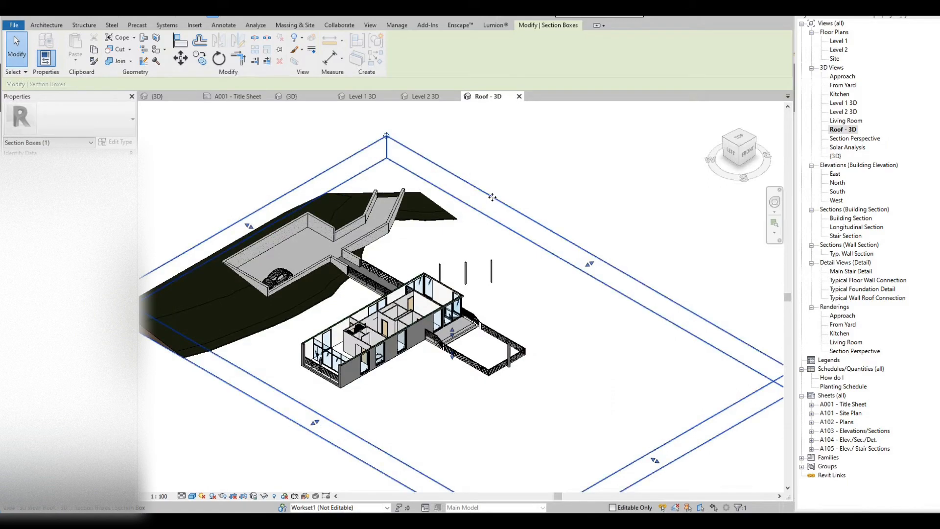
drag(494, 193, 496, 179)
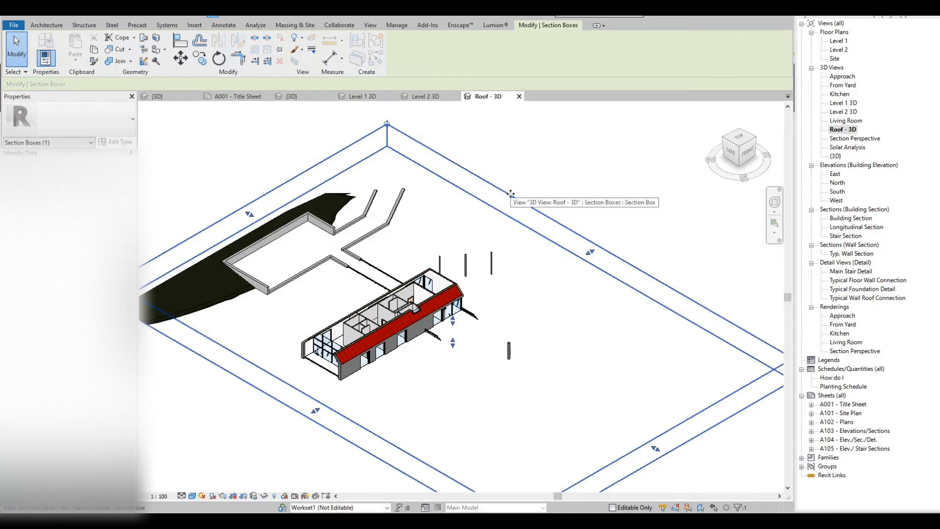
drag(510, 193, 510, 174)
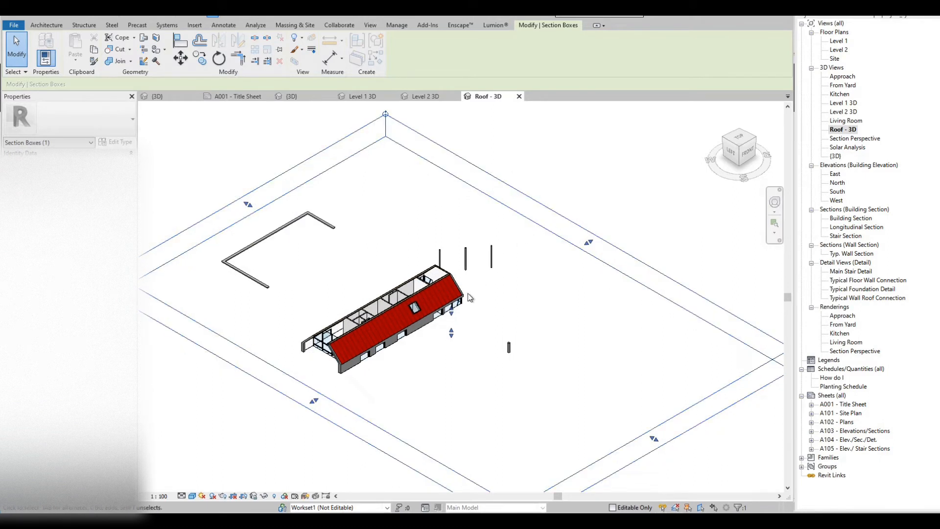
Step: Raise the section box's top face above the roof ridge and wind turbines, and set its bottom face just below the roof eaves
drag(451, 312, 455, 300)
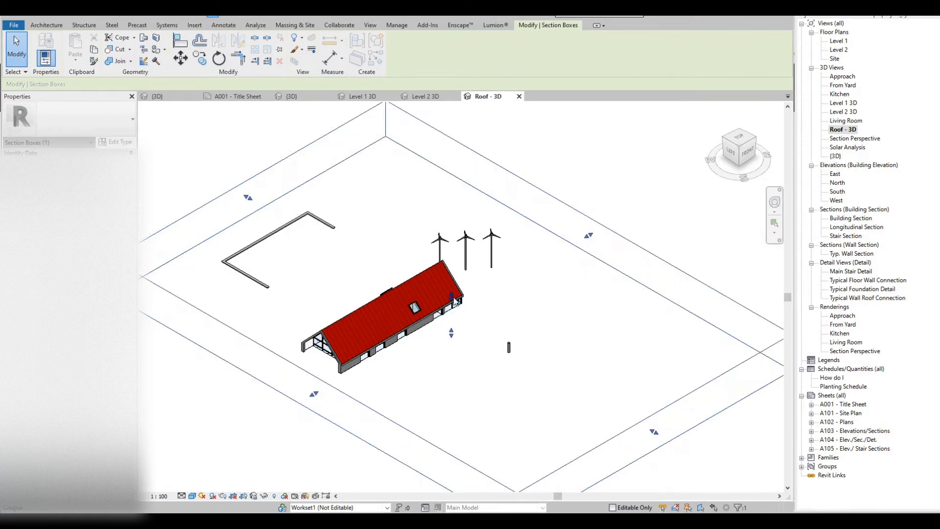
drag(451, 330, 451, 336)
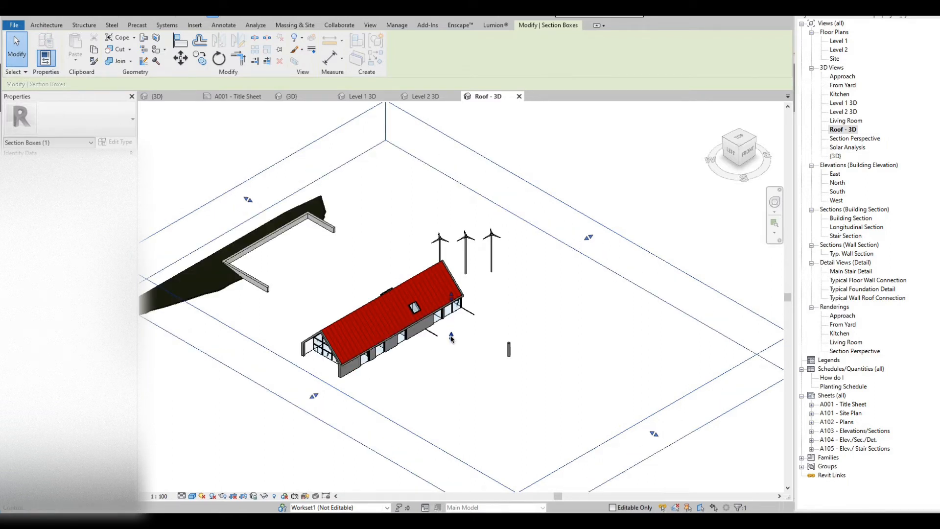
drag(451, 338, 451, 333)
drag(453, 335, 453, 334)
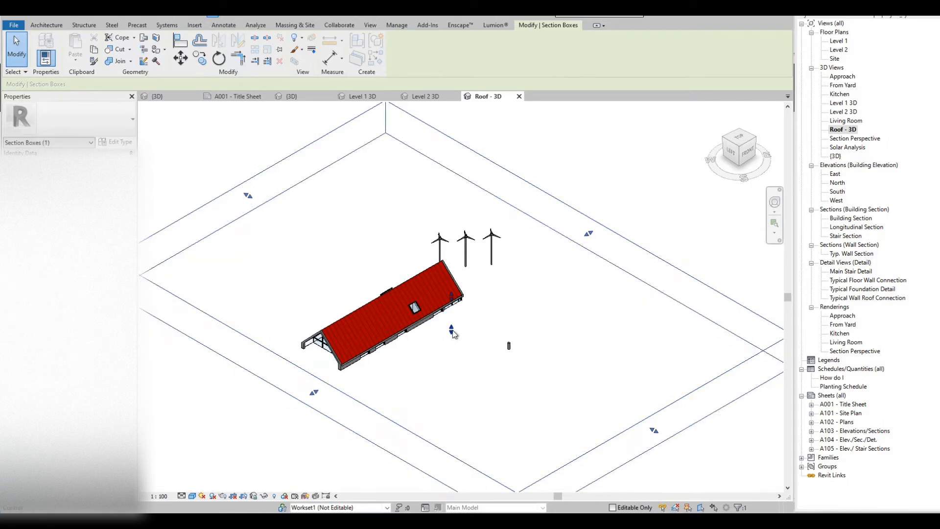
drag(452, 297, 455, 280)
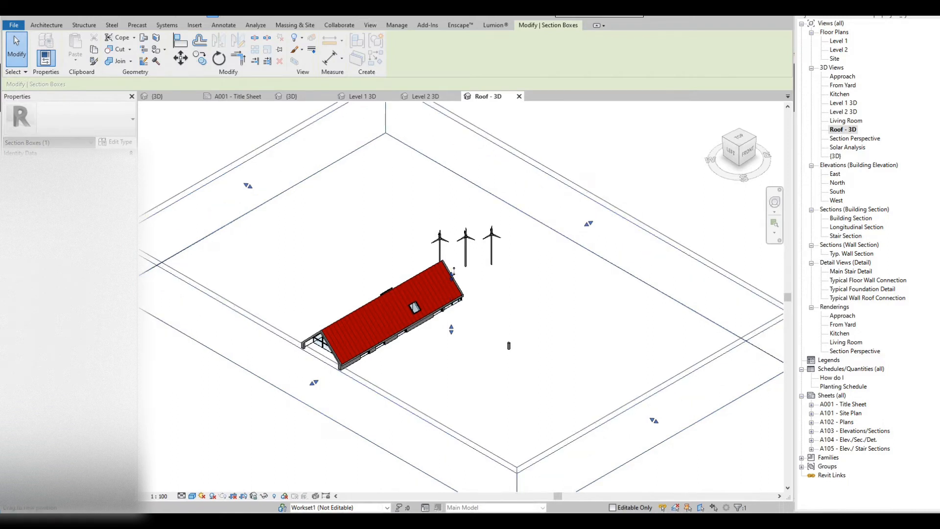
click(572, 271)
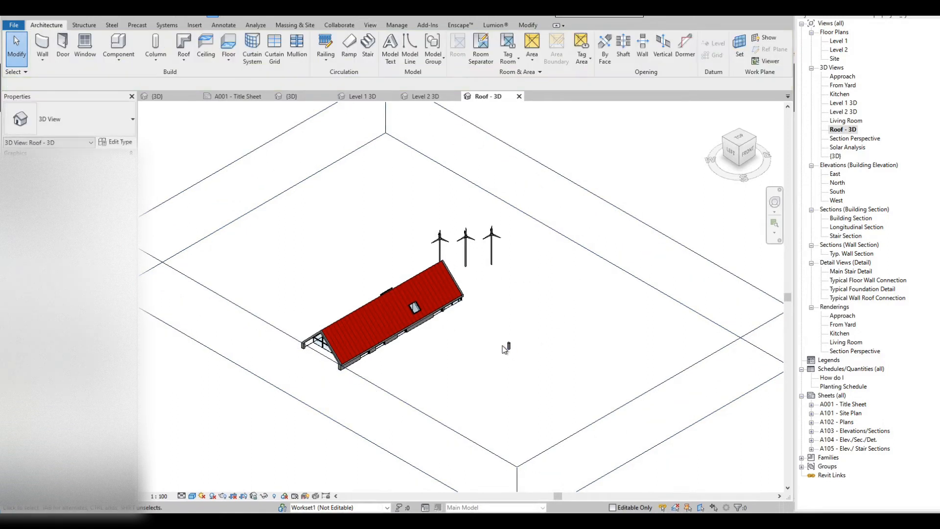
Step: Pull the section box's front and back faces inward, closer around the house roof and wind turbines
click(398, 397)
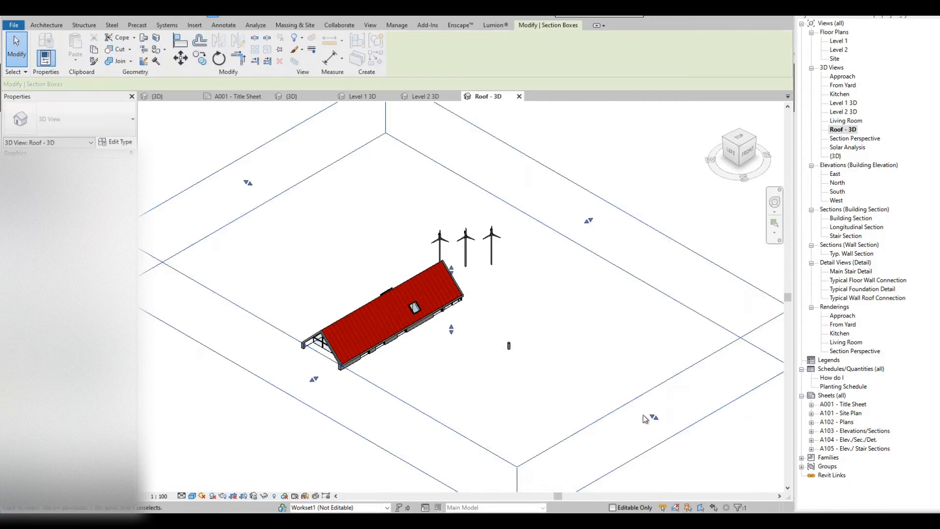
drag(654, 417, 528, 350)
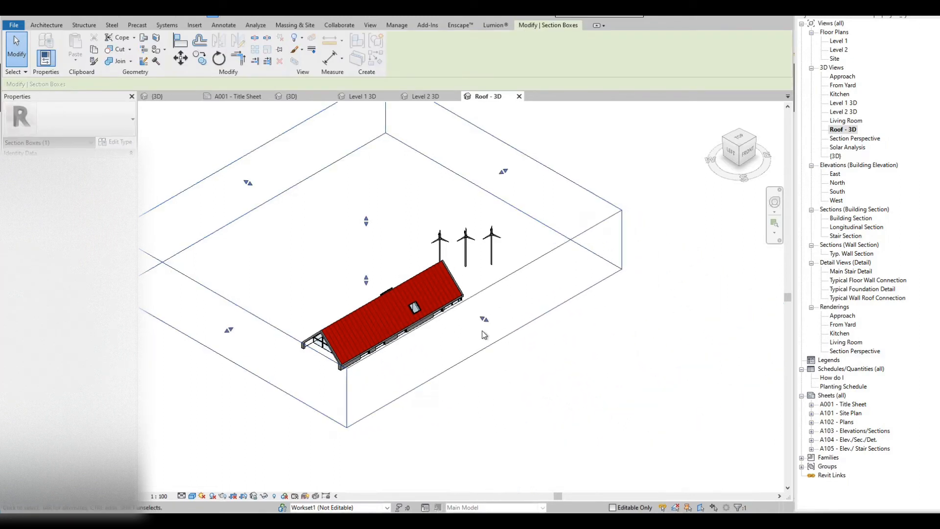
drag(248, 183, 347, 265)
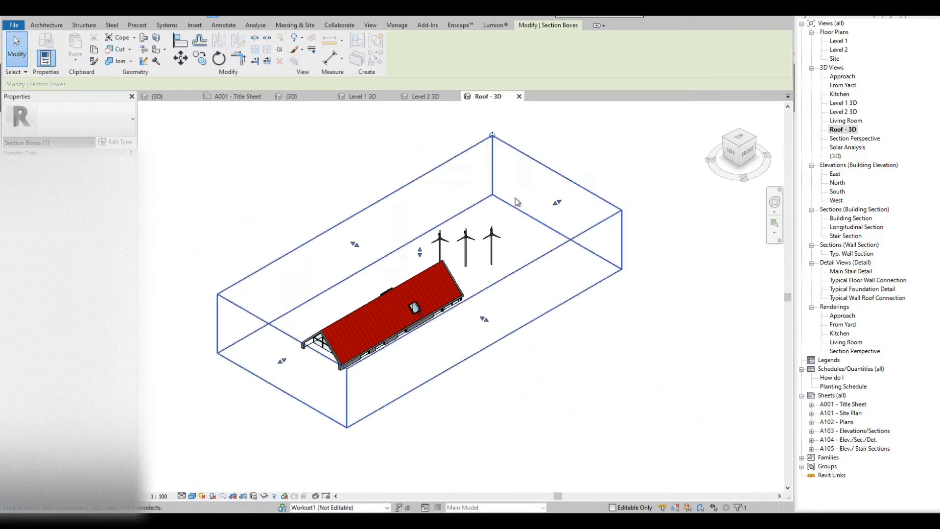
click(457, 336)
scroll(488, 339, down, 1)
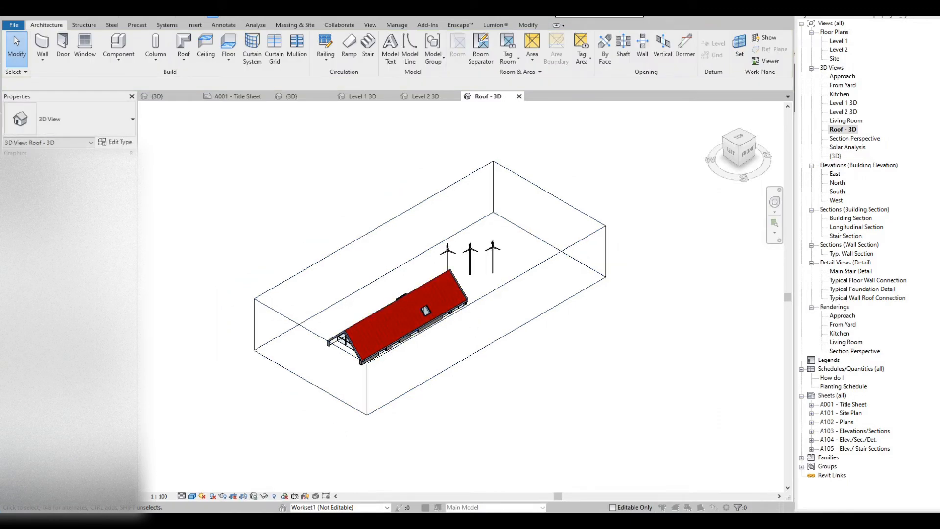
Step: Hide the Section Boxes annotation category in the Roof - 3D view through its visibility/graphics overrides
key(v)
key(g)
click(239, 99)
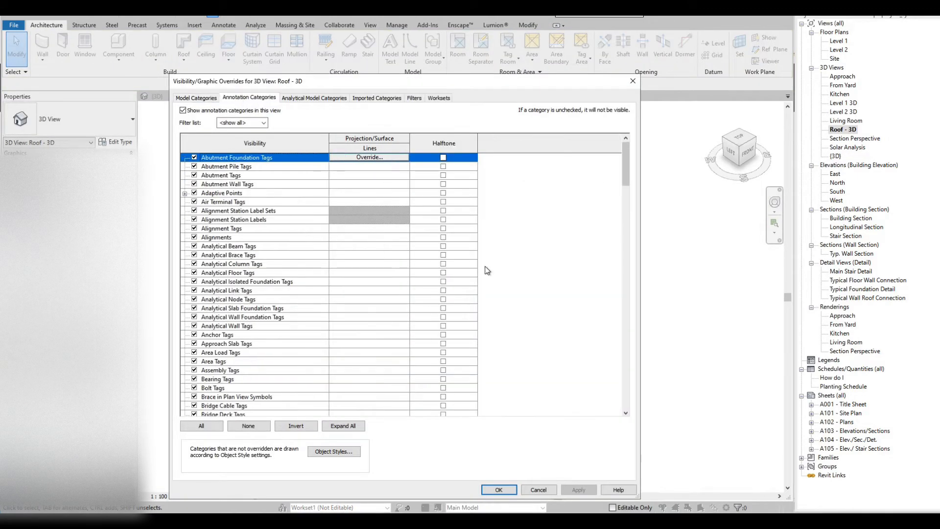
drag(630, 160, 625, 385)
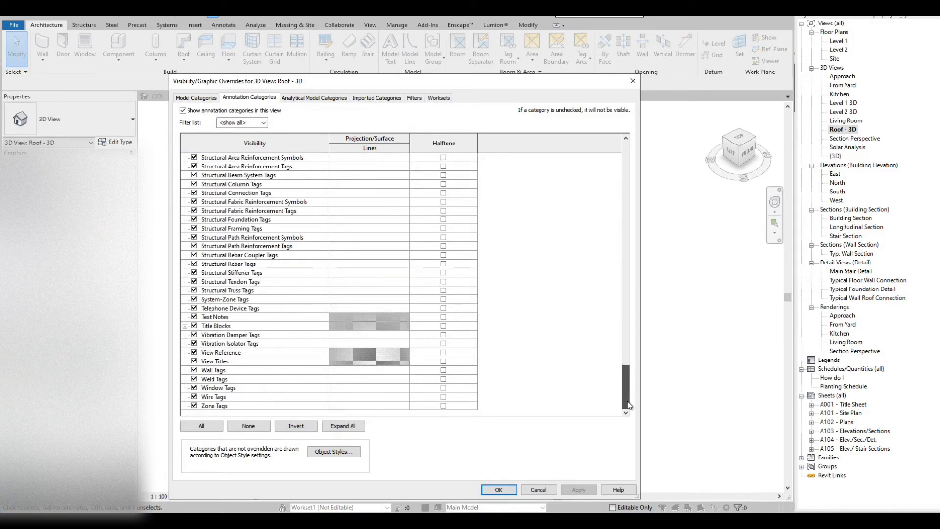
scroll(212, 249, up, 4)
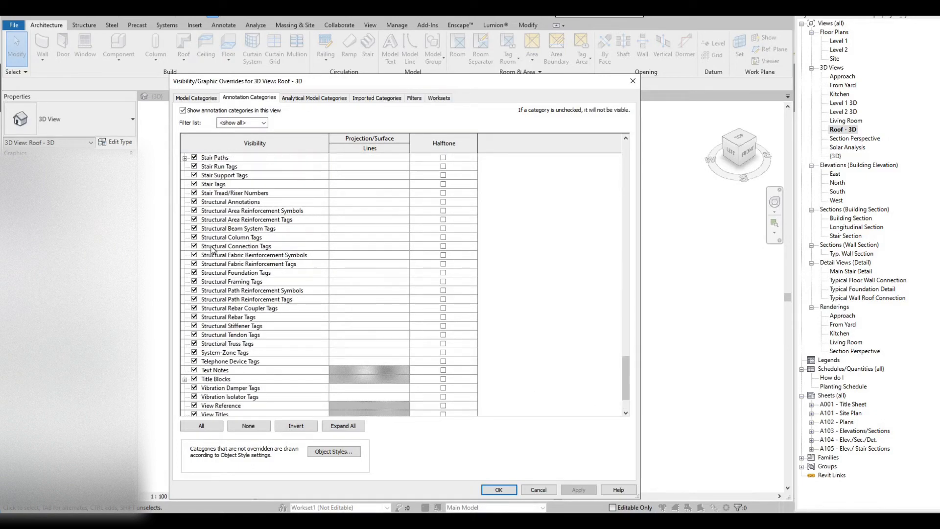
scroll(207, 205, up, 3)
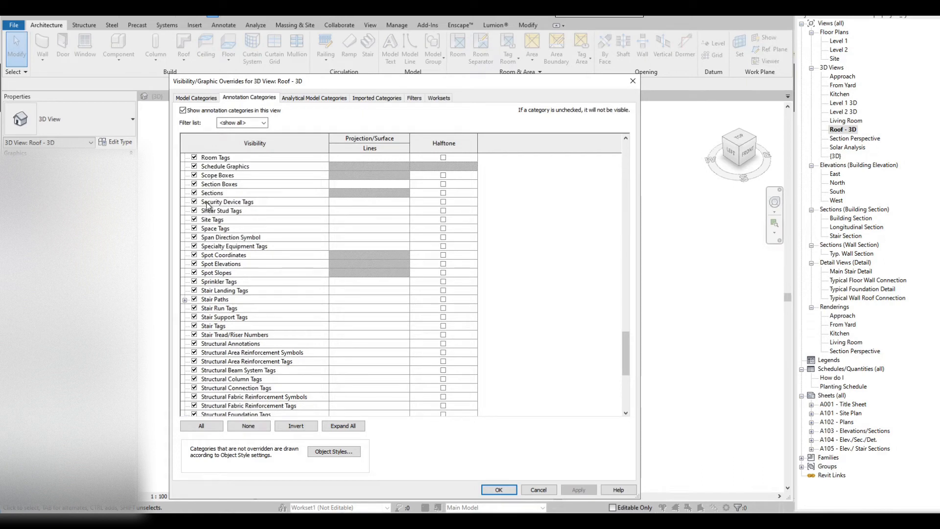
click(195, 184)
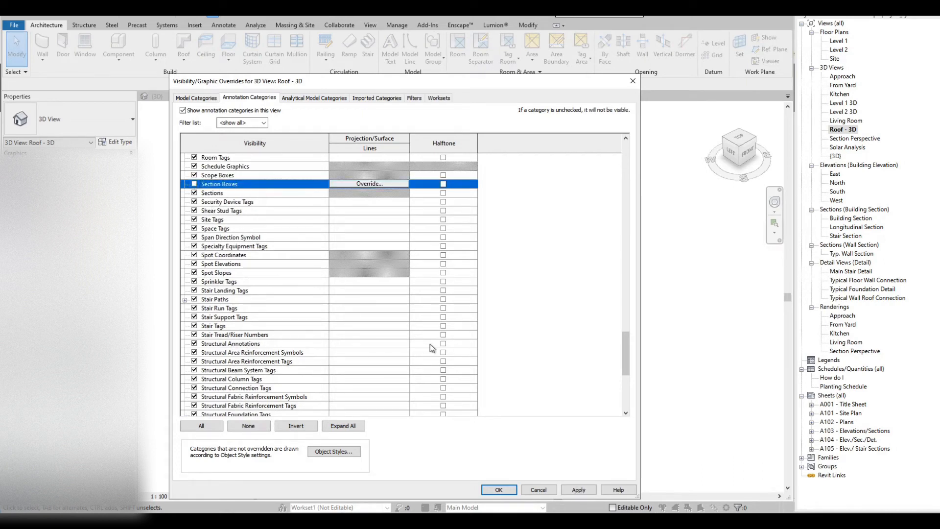
click(498, 489)
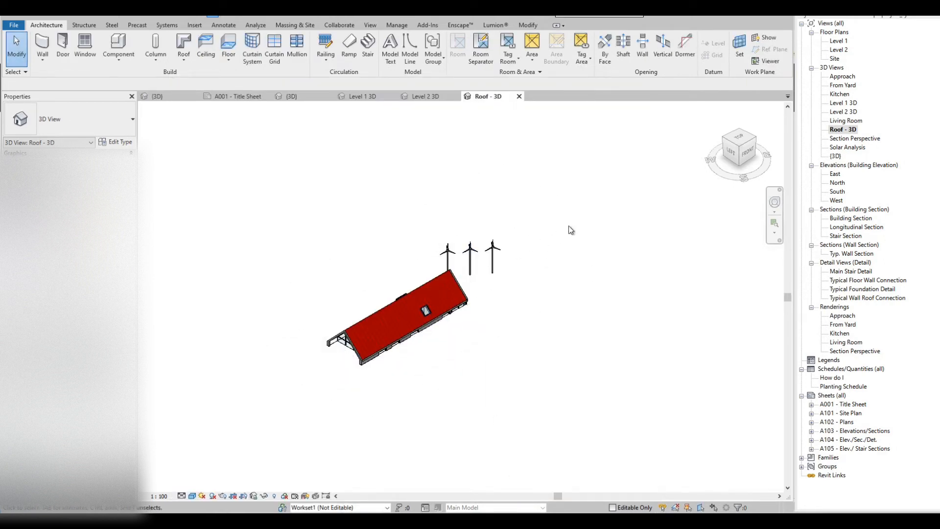
click(739, 152)
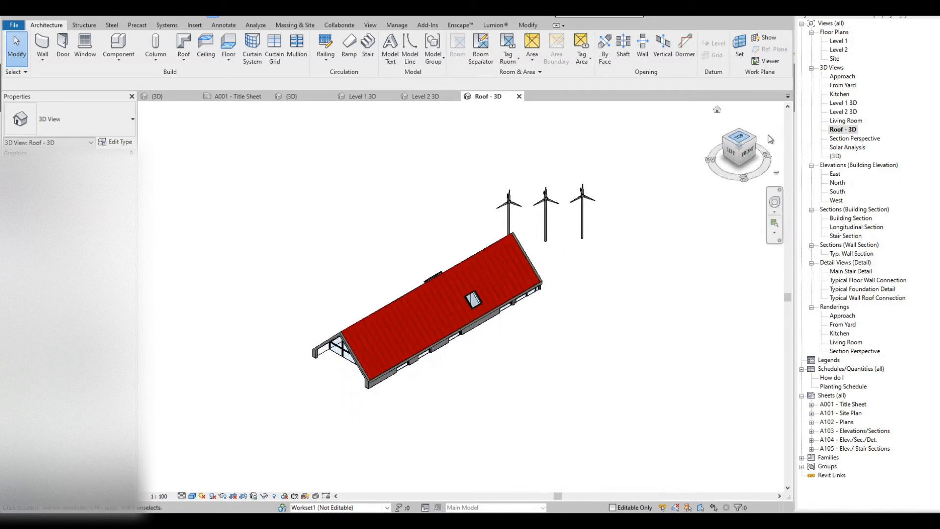
Step: Open the Level 2 3D view and hide its Section Boxes annotation category through the visibility/graphics overrides
double_click(847, 113)
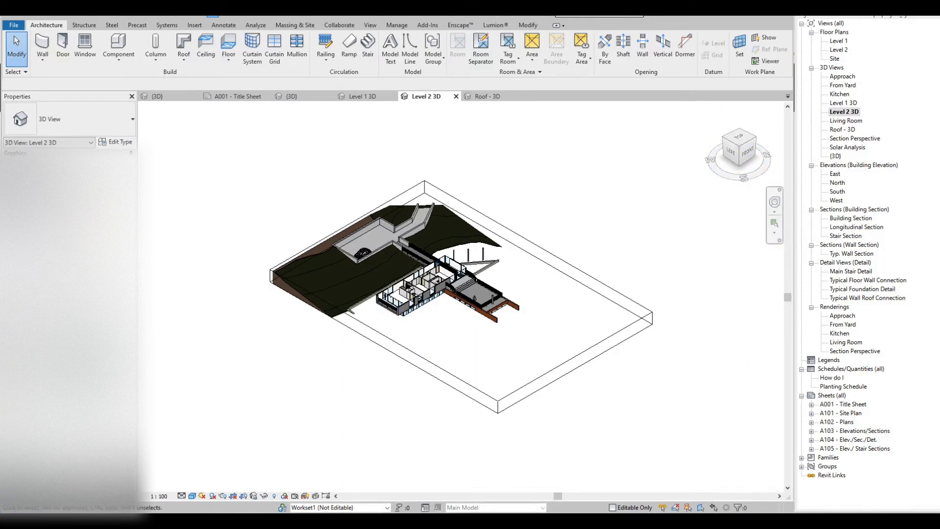
key(v)
key(g)
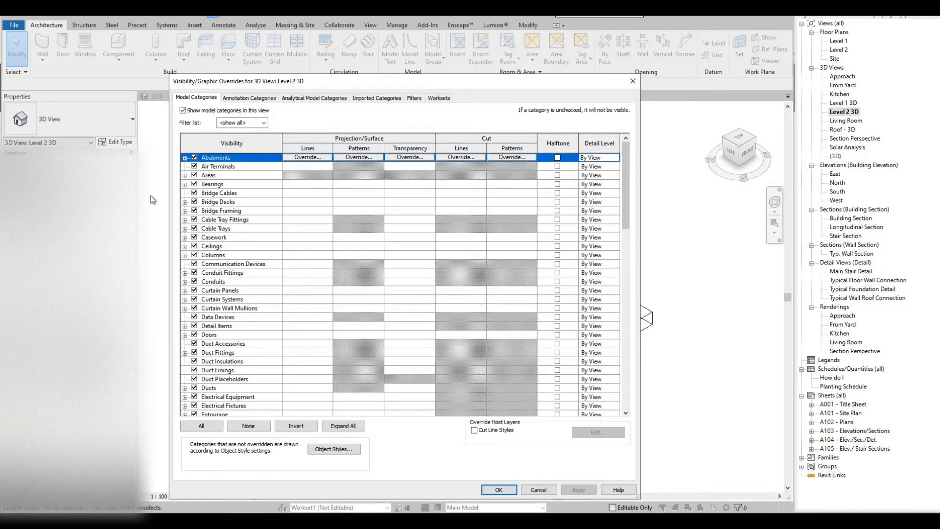
click(246, 98)
mouse_move(627, 164)
mouse_down()
mouse_move(629, 389)
mouse_move(629, 353)
mouse_up()
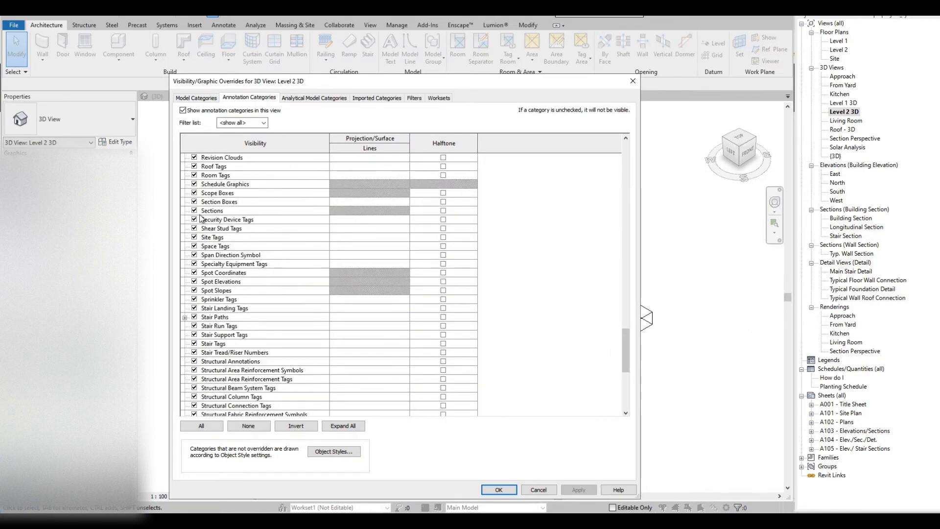
click(194, 202)
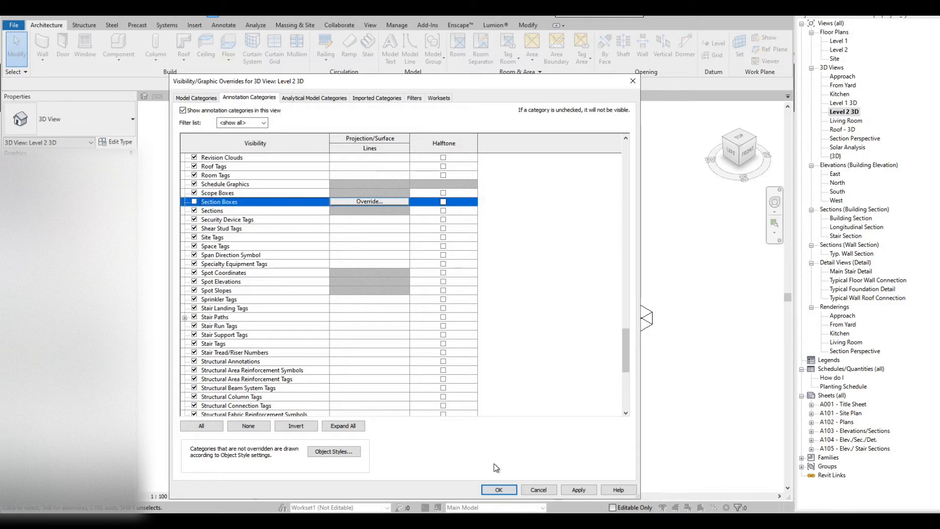
click(498, 490)
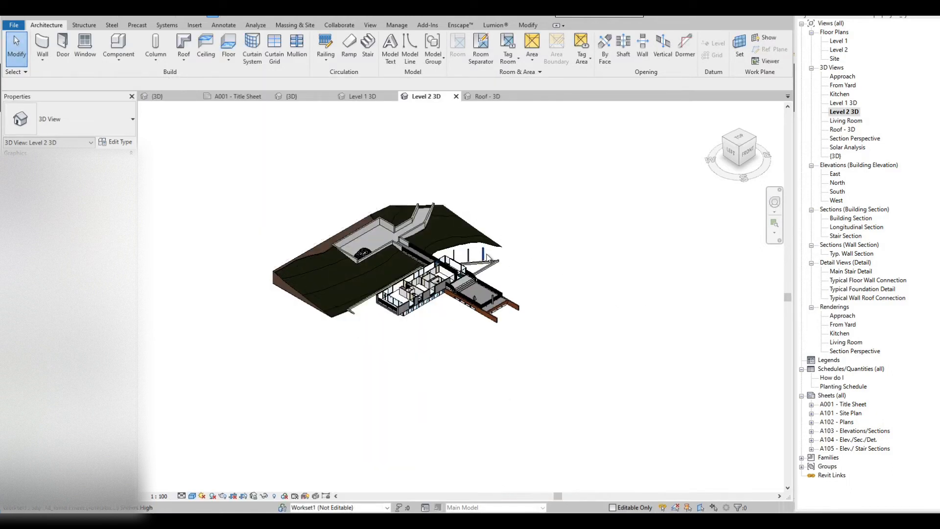
click(739, 147)
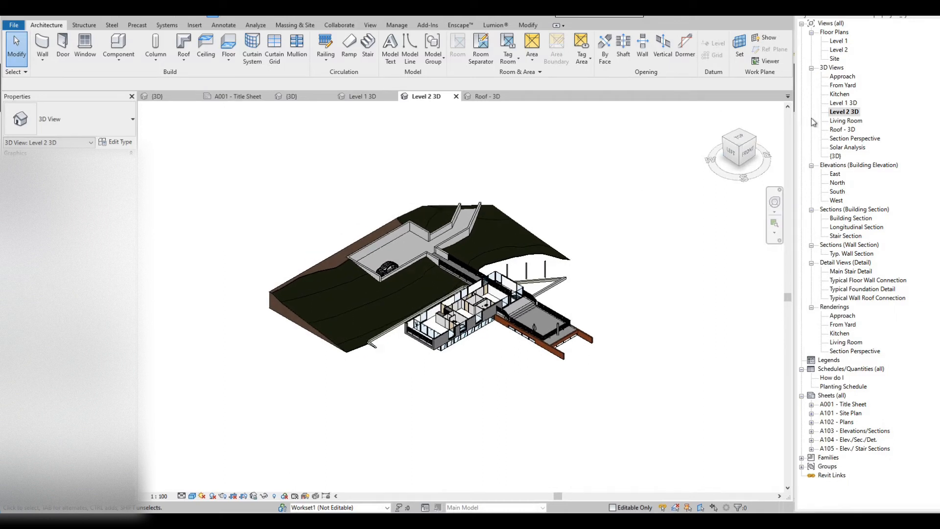
Step: Open the Level 1 3D view and hide its Section Boxes annotation category through the visibility/graphics overrides
double_click(850, 103)
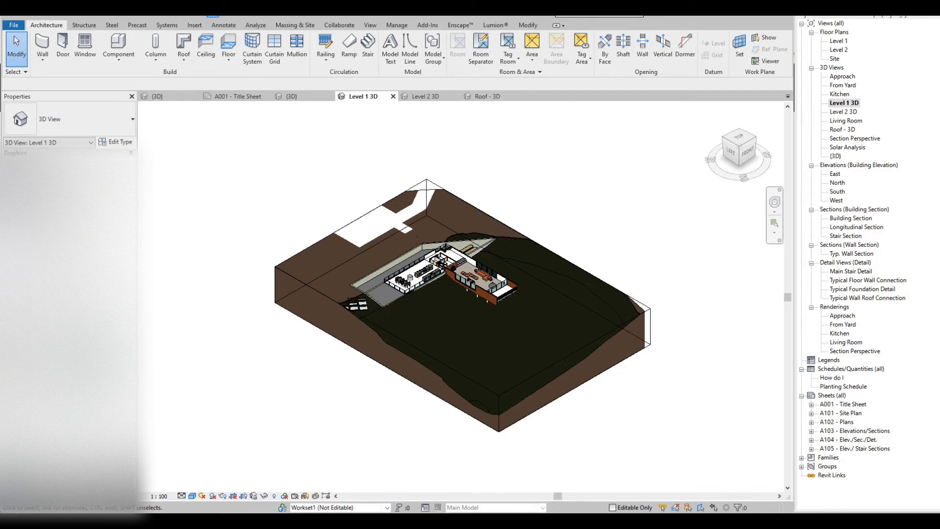
key(v)
key(g)
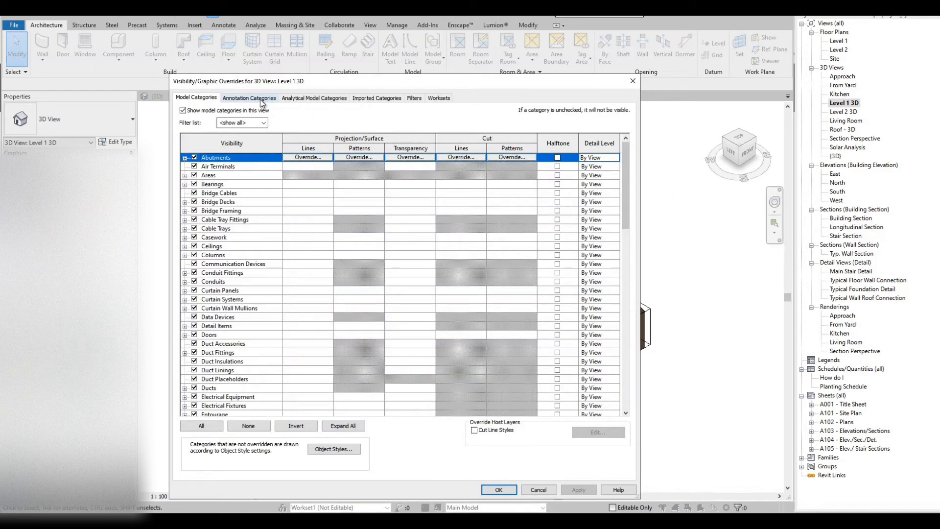
click(250, 98)
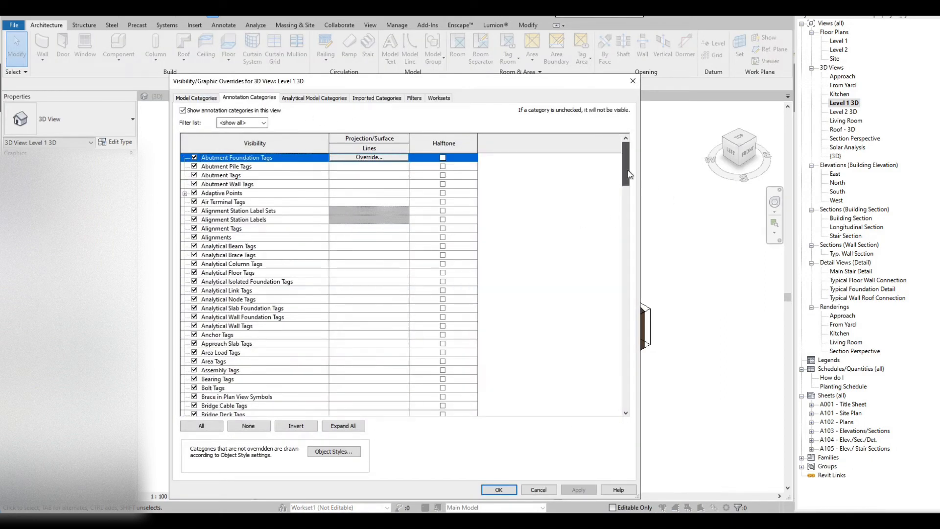
drag(629, 171, 606, 345)
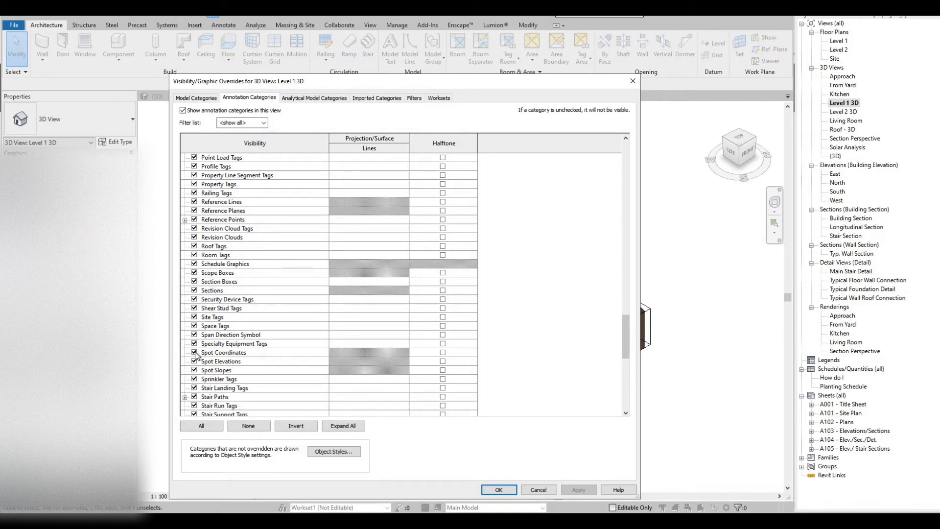
click(194, 282)
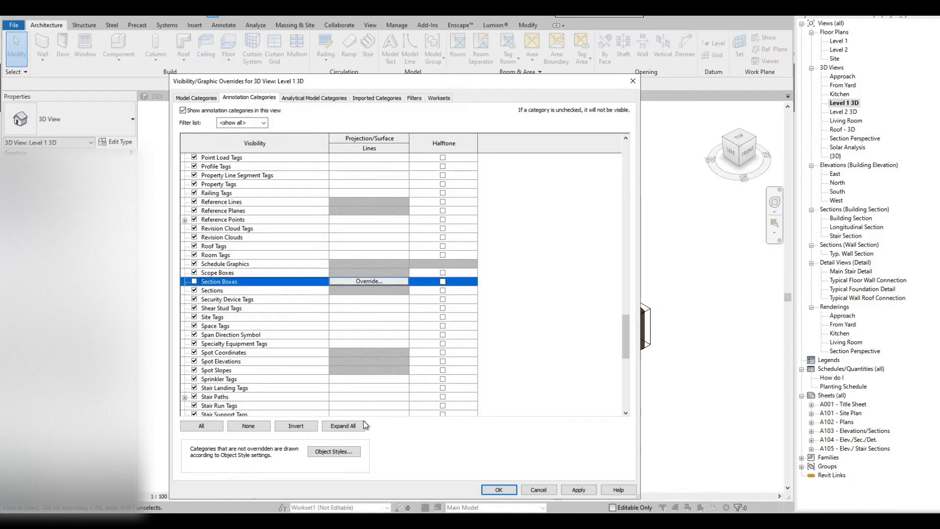
click(499, 489)
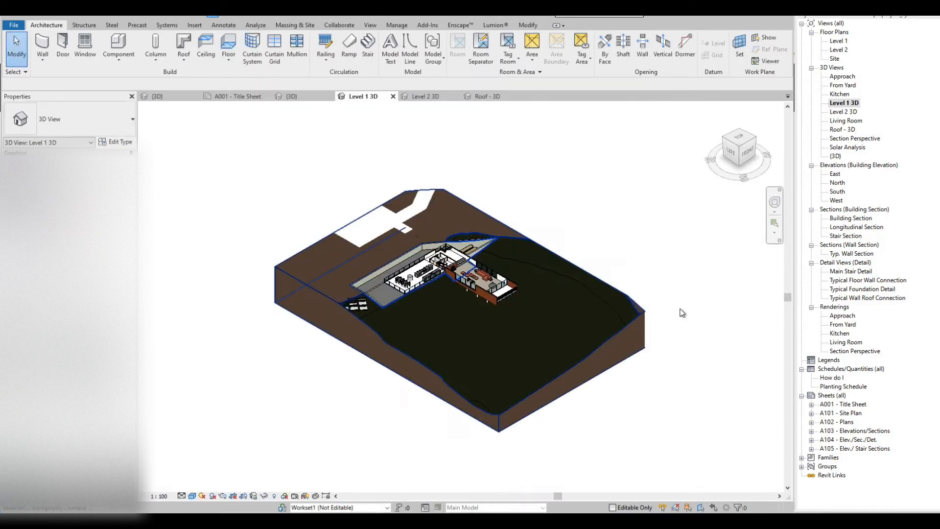
scroll(647, 265, up, 3)
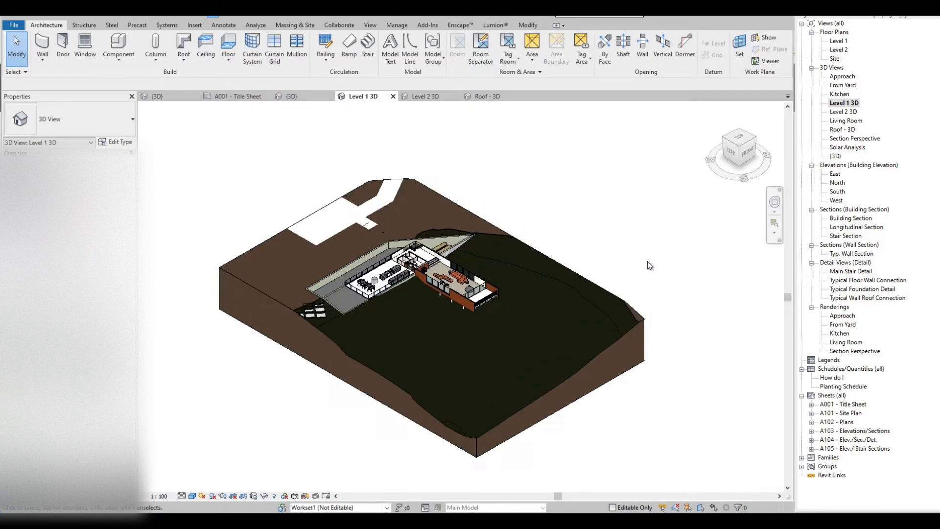
click(740, 148)
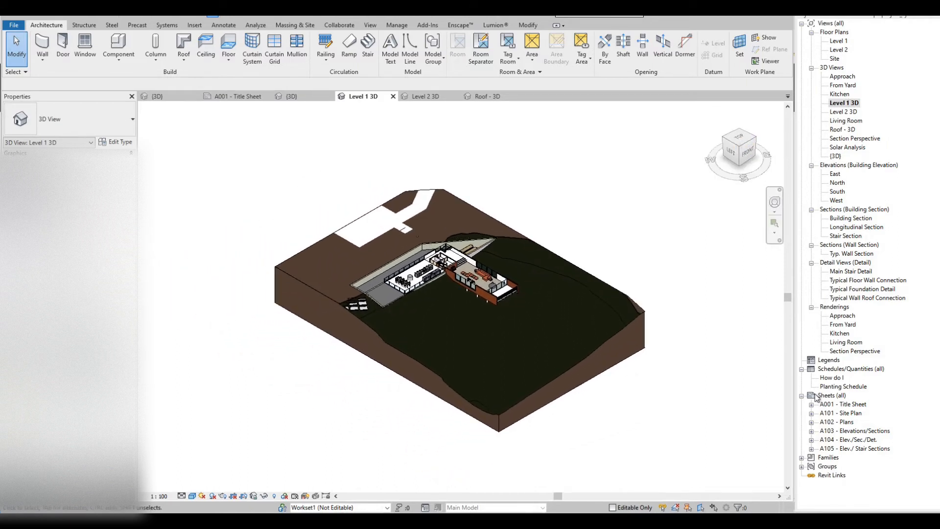
Step: Create a new sheet using the A1 metric title block
right_click(827, 397)
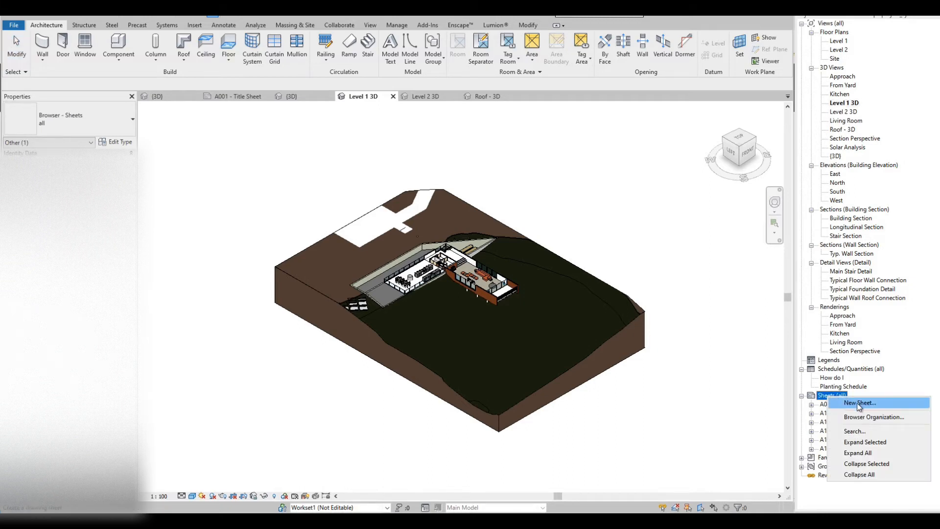
click(708, 387)
right_click(827, 397)
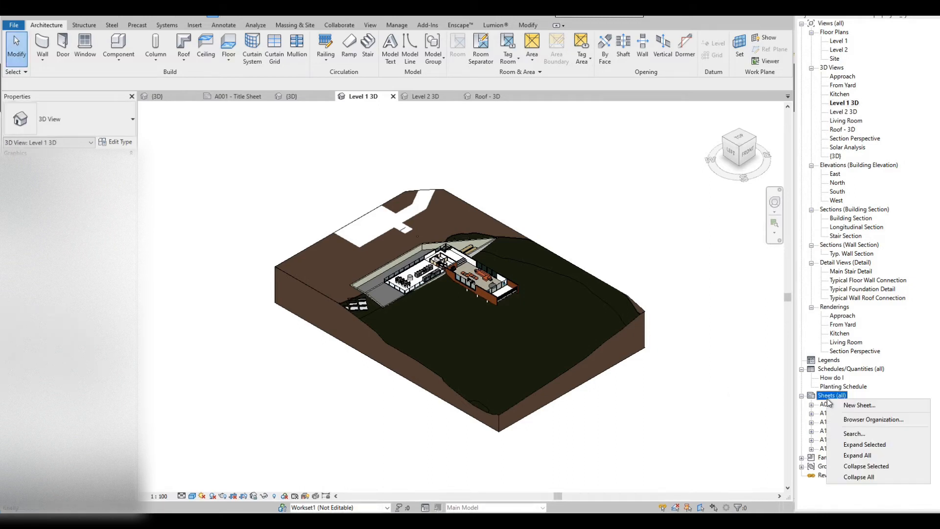
click(869, 406)
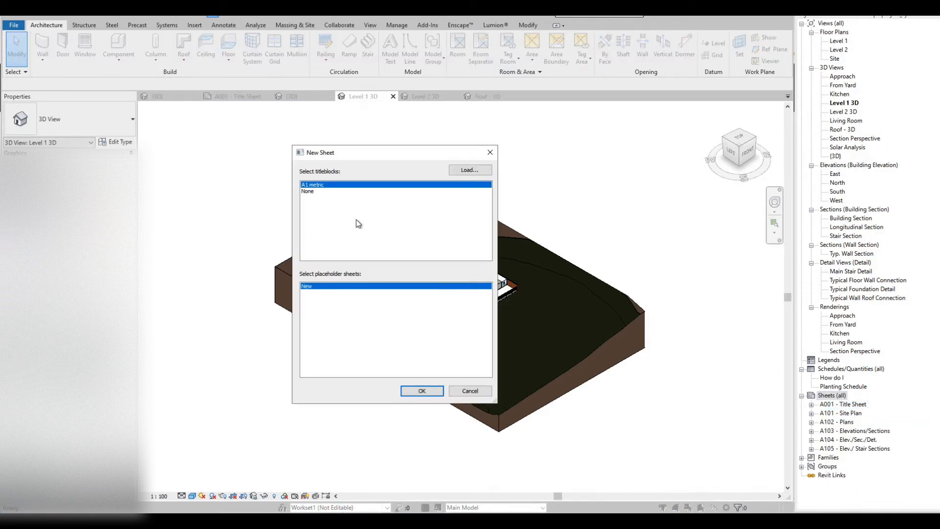
click(469, 170)
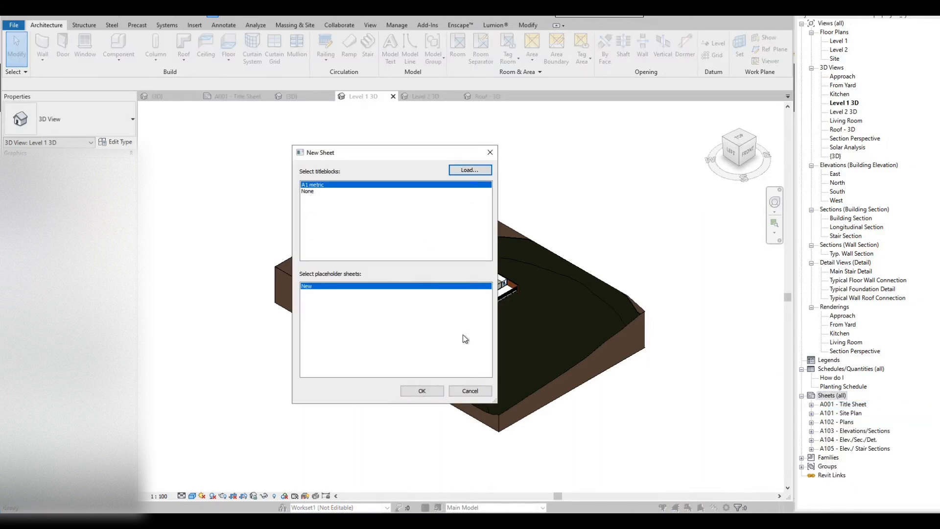
click(422, 391)
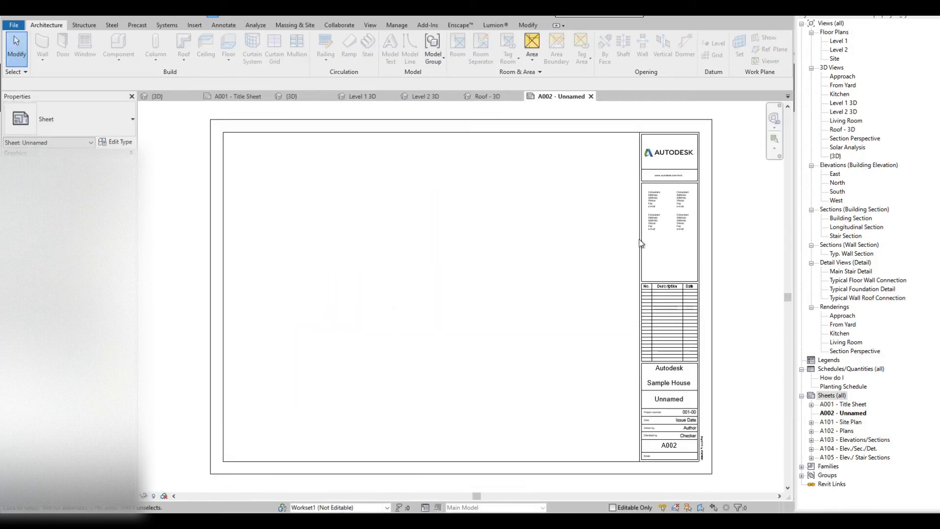
Step: Place the Level 1 3D view on sheet A002
click(842, 104)
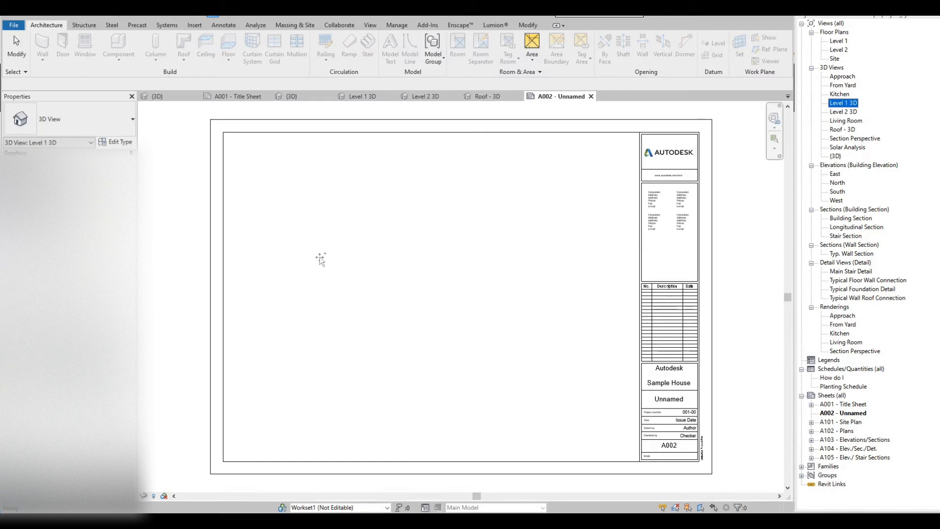
drag(334, 402, 328, 398)
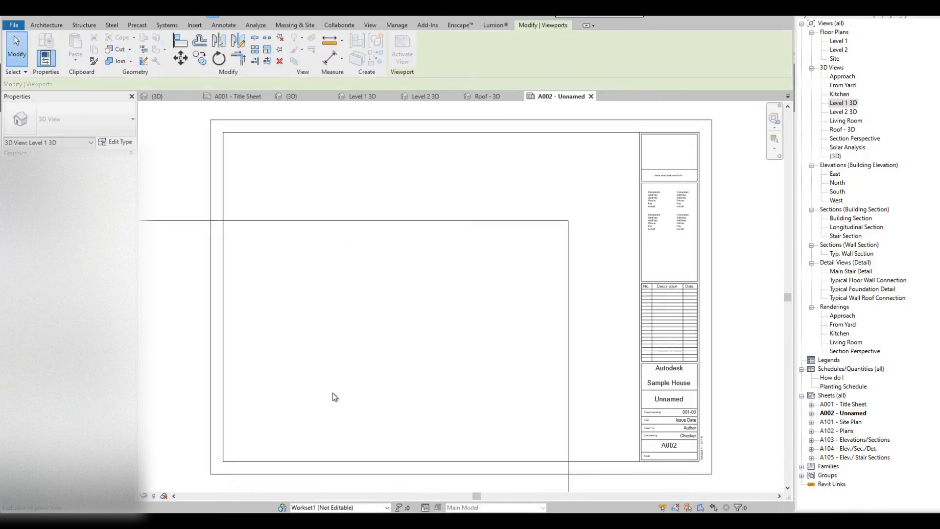
scroll(415, 333, down, 3)
click(411, 338)
scroll(411, 336, up, 1)
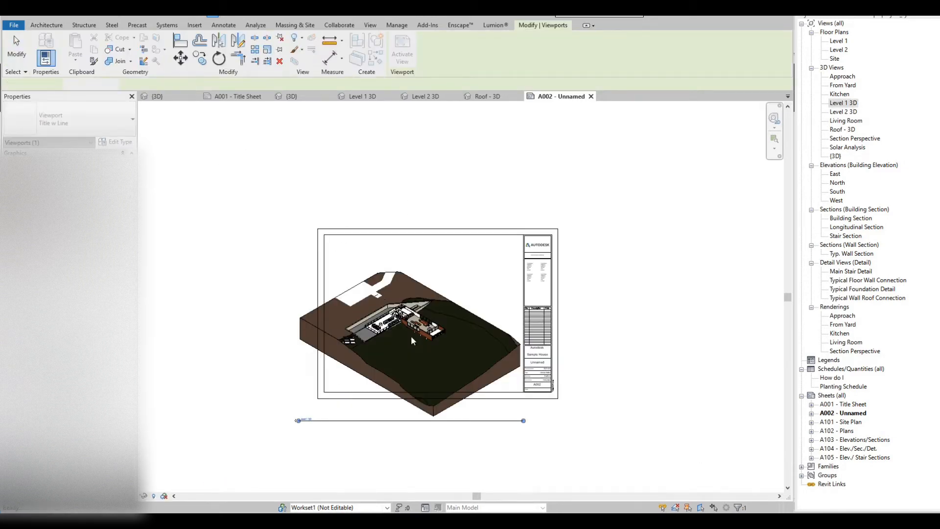
scroll(410, 337, up, 1)
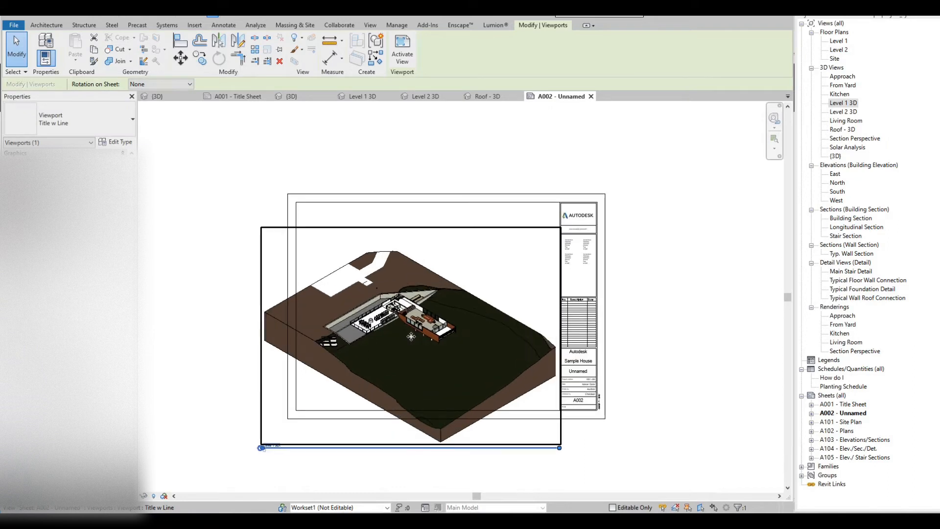
Step: Activate the Level 1 3D viewport on the sheet, set its view scale to 1:200, and deactivate the view
double_click(471, 268)
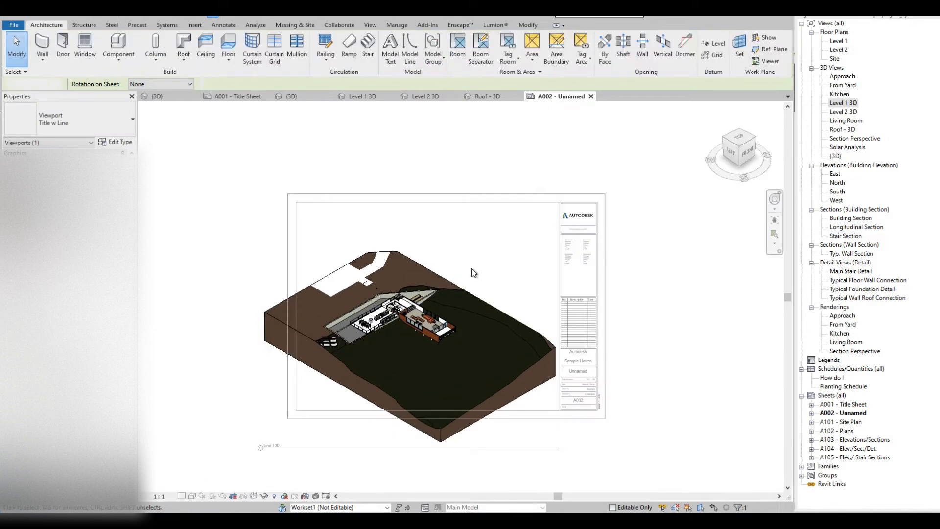
click(158, 496)
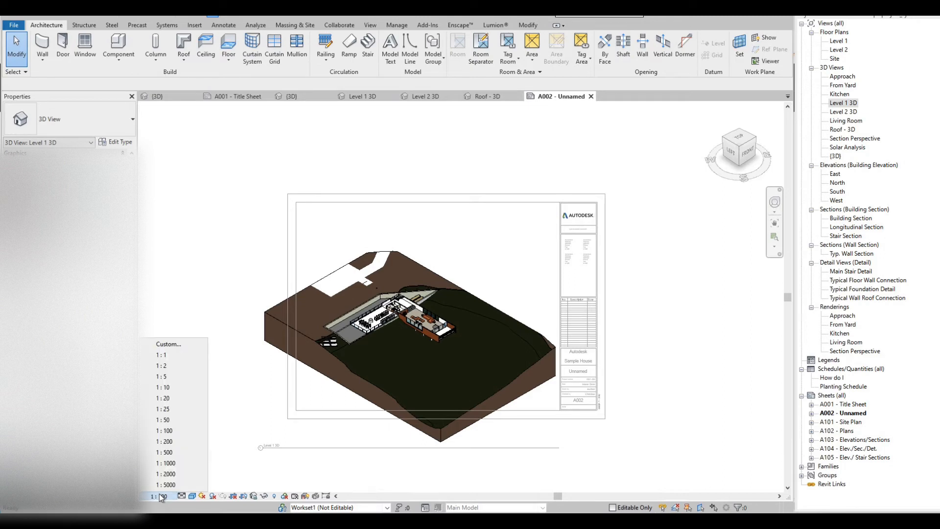
click(171, 452)
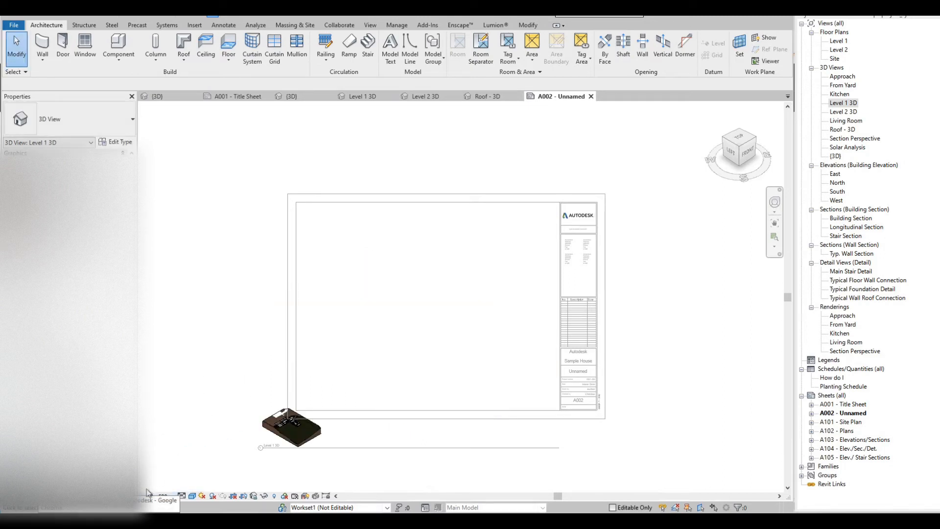
click(166, 496)
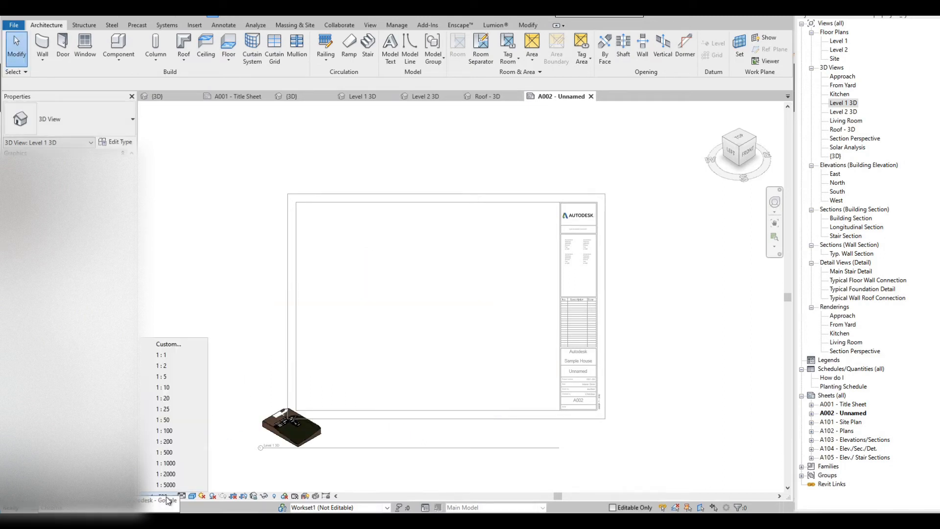
click(171, 442)
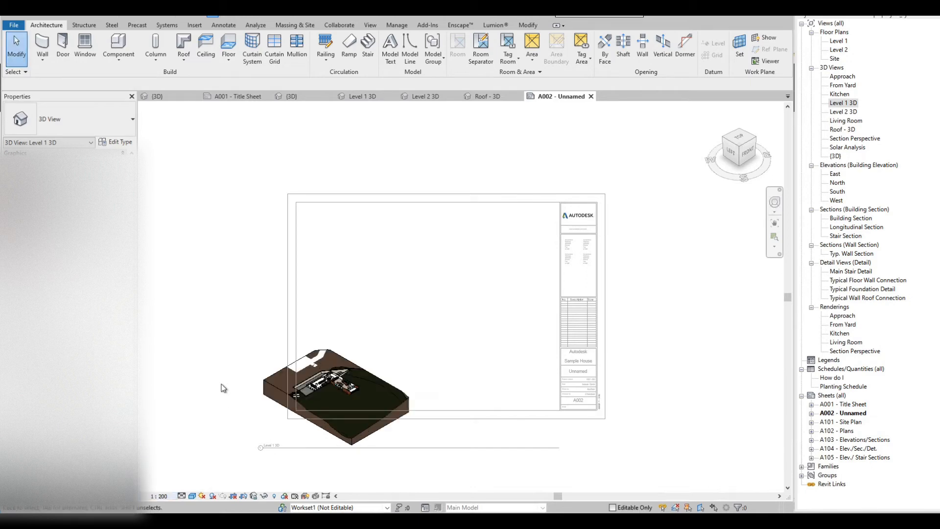
scroll(257, 423, up, 2)
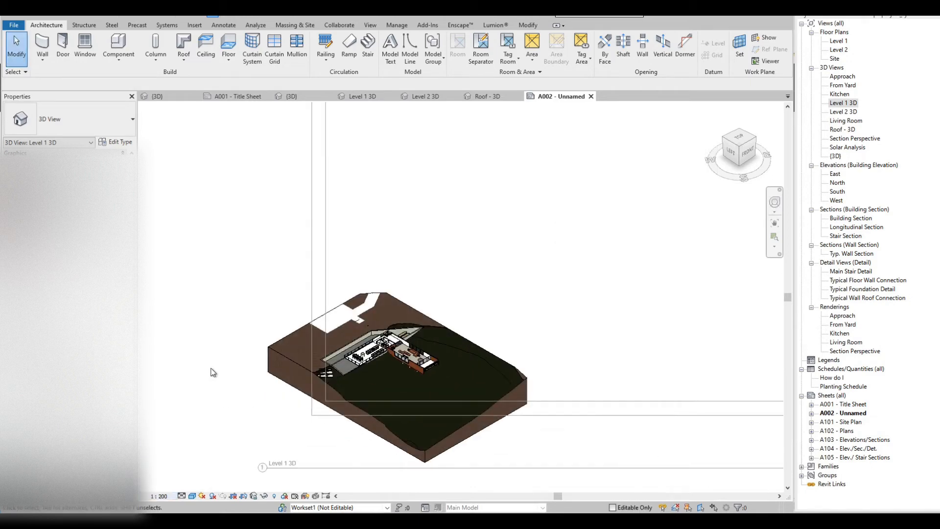
right_click(317, 318)
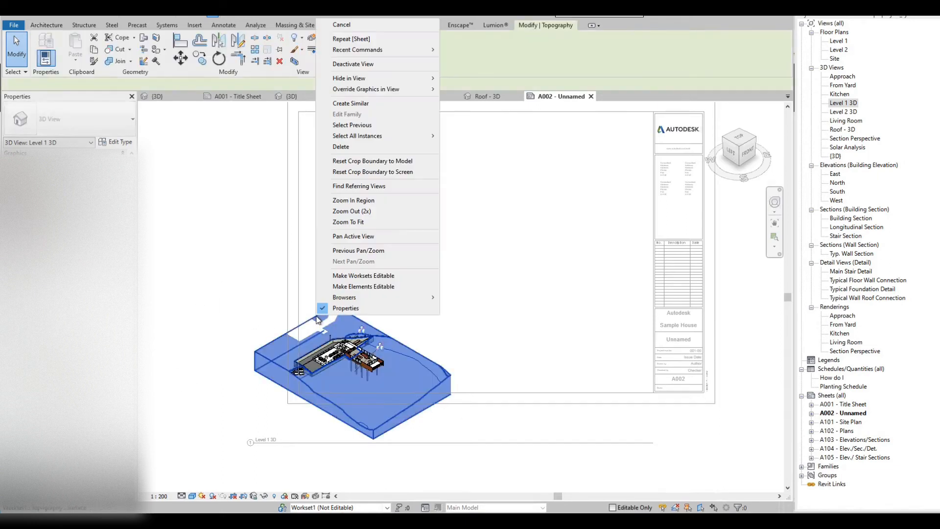
click(349, 62)
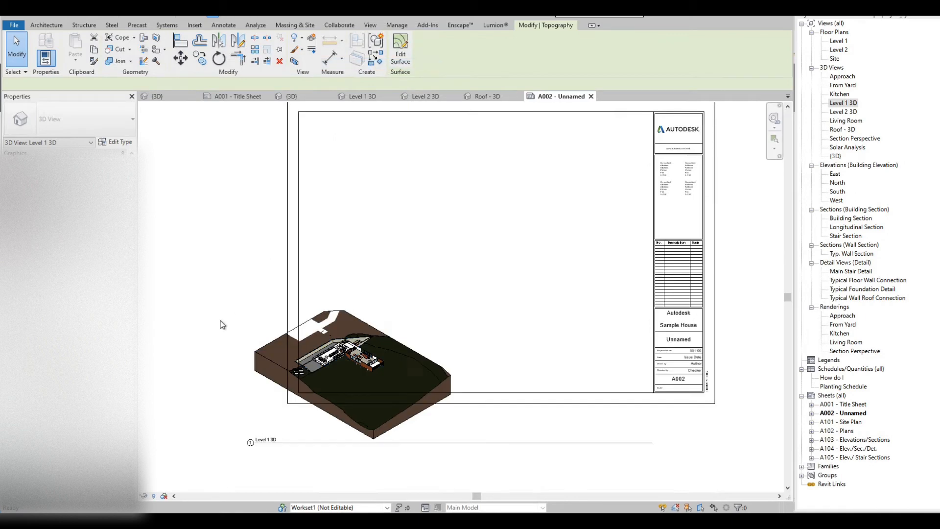
Step: Shorten the Level 1 3D viewport's title line to just past its label
click(347, 445)
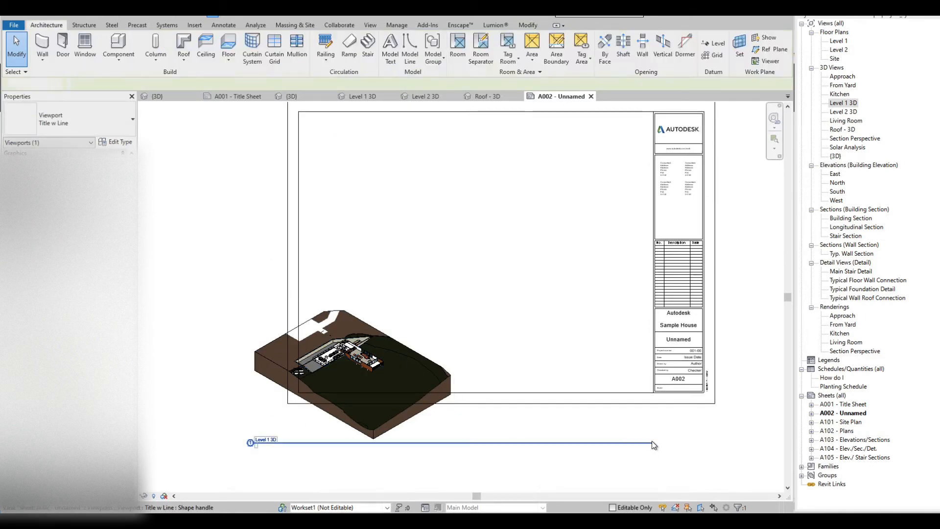
click(420, 341)
click(497, 434)
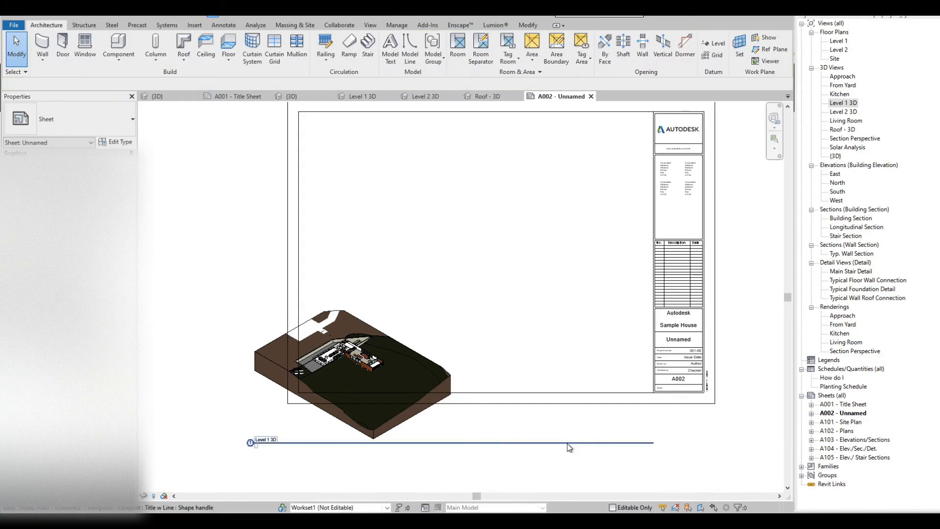
click(404, 356)
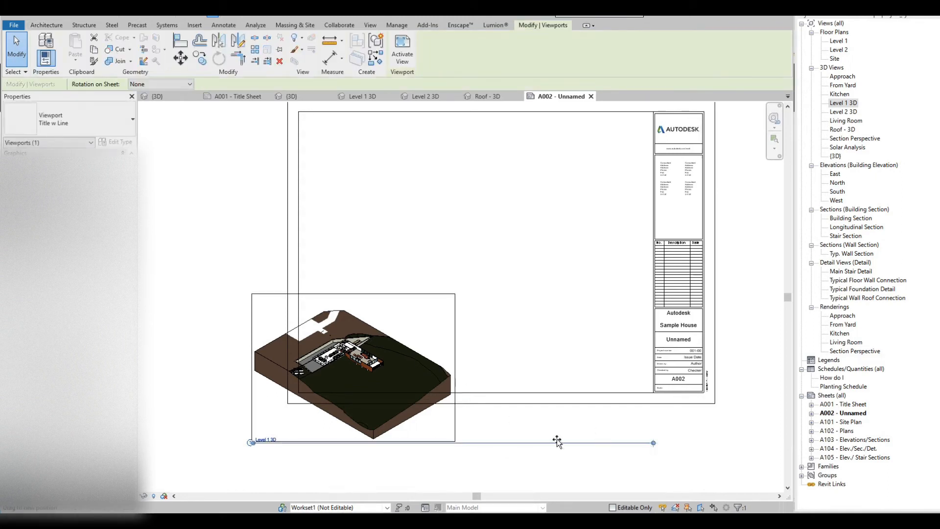
drag(304, 442, 285, 442)
click(203, 402)
Step: Move the Level 1 3D viewport inside the sheet border, near the middle of the lower edge
click(288, 369)
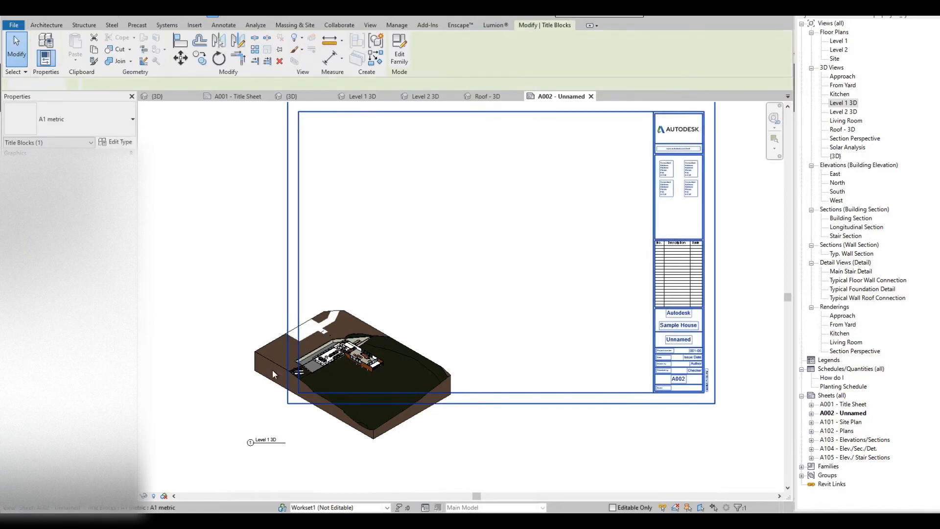
click(272, 369)
drag(304, 341, 410, 316)
scroll(469, 286, up, 2)
click(355, 384)
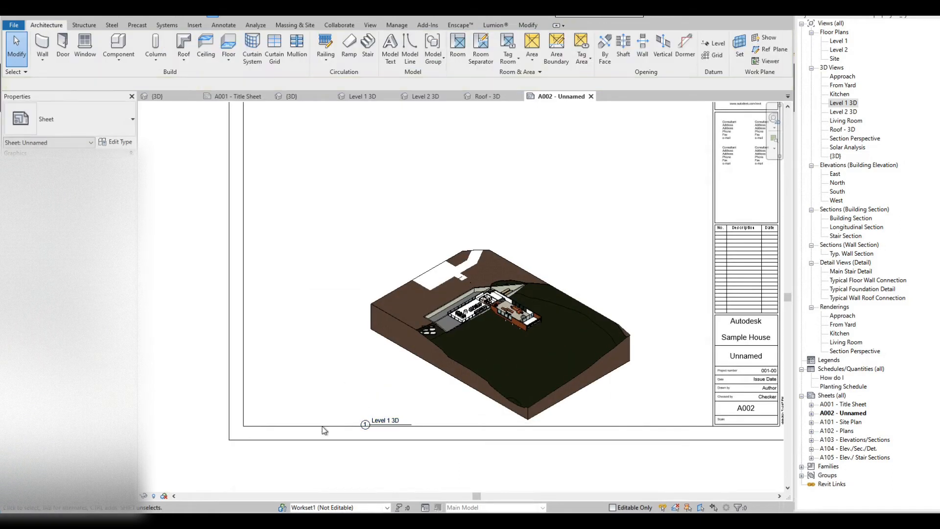
scroll(311, 456, down, 3)
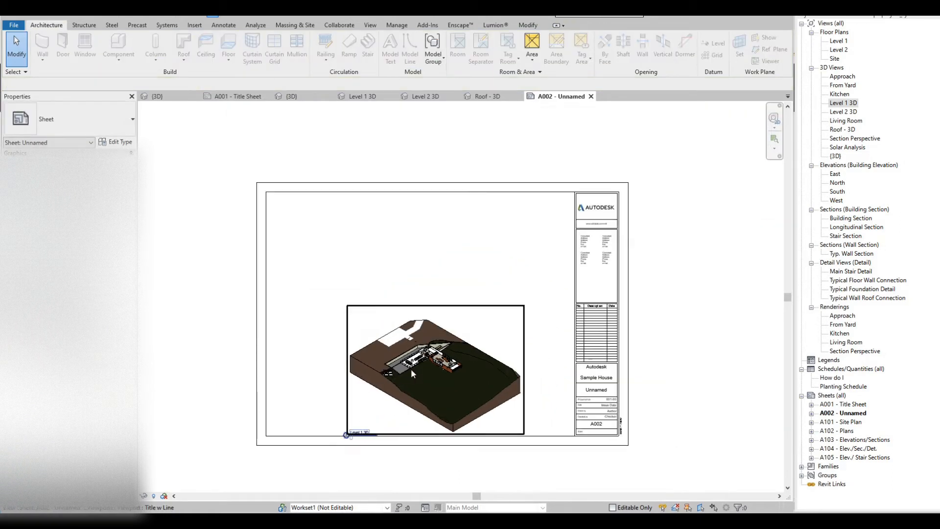
click(410, 369)
drag(410, 368, 403, 366)
click(647, 348)
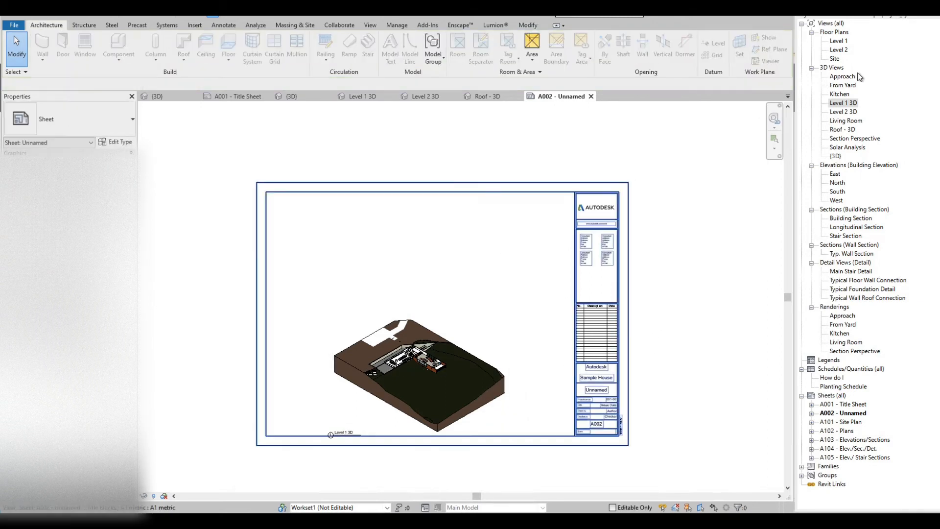
Step: Place the Level 2 3D view on sheet A002 above the Level 1 3D viewport and activate it for editing
click(846, 112)
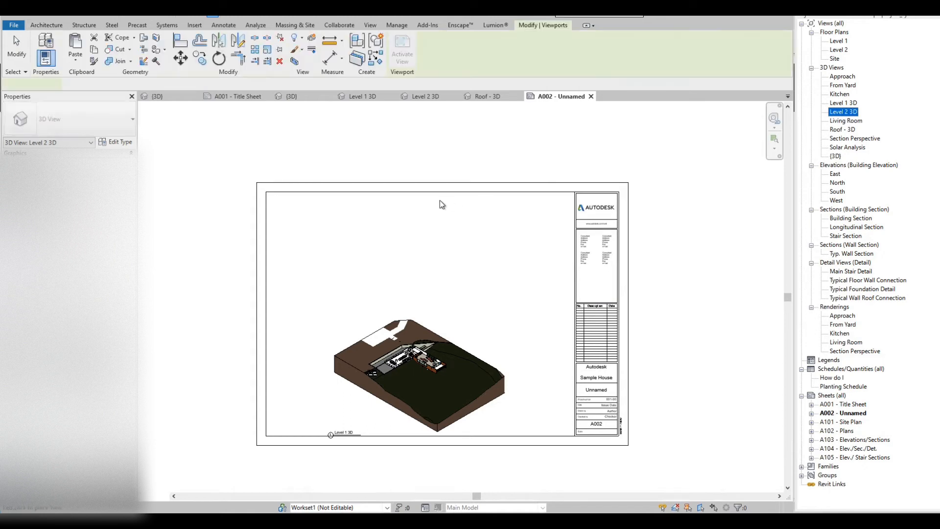
click(428, 204)
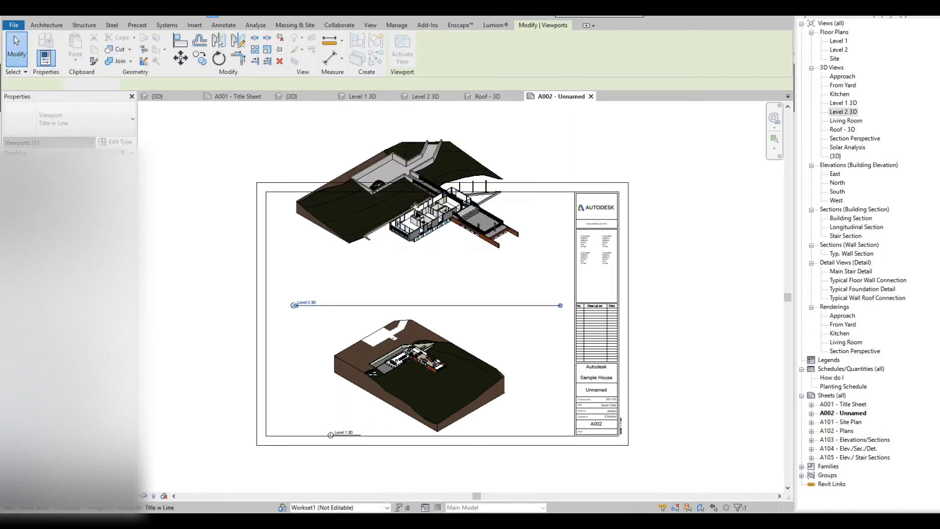
double_click(375, 257)
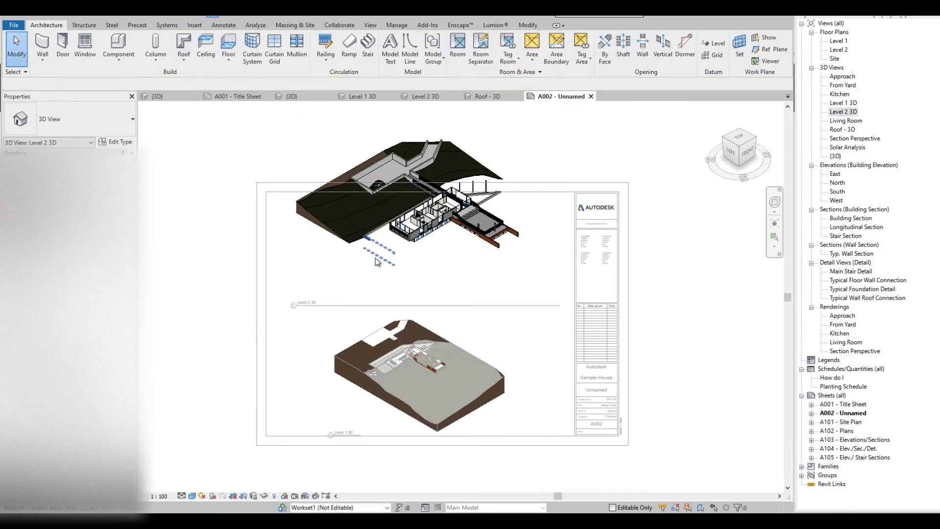
Step: Activate the Level 2 3D viewport, set its view scale to 1:200, and deactivate the view
double_click(345, 268)
click(349, 264)
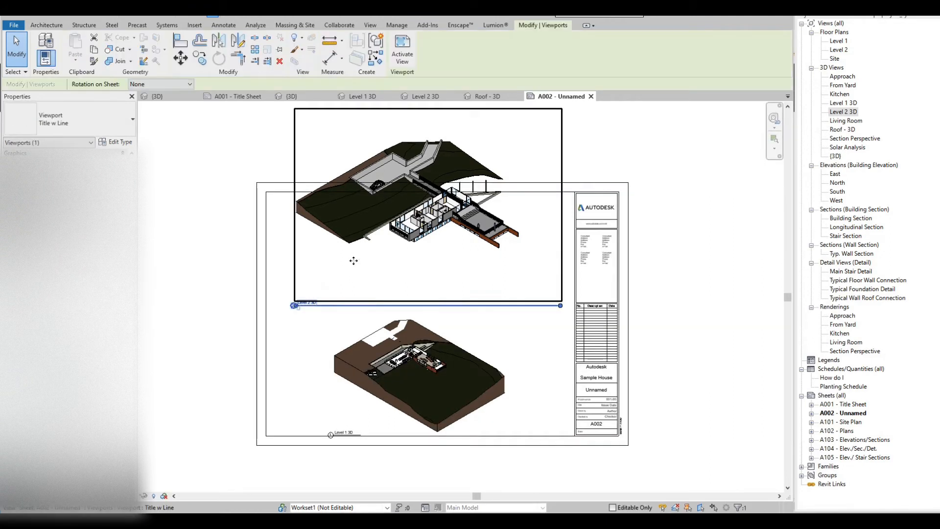
right_click(355, 243)
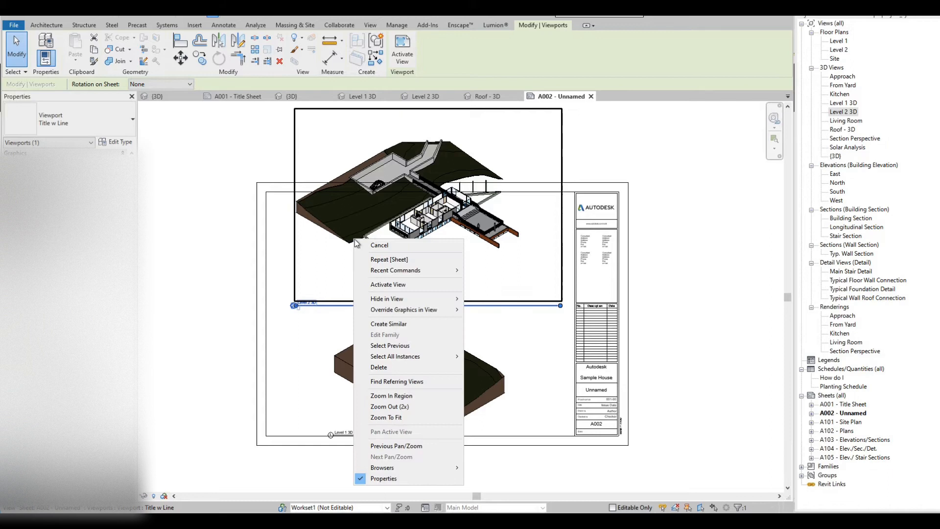
click(394, 285)
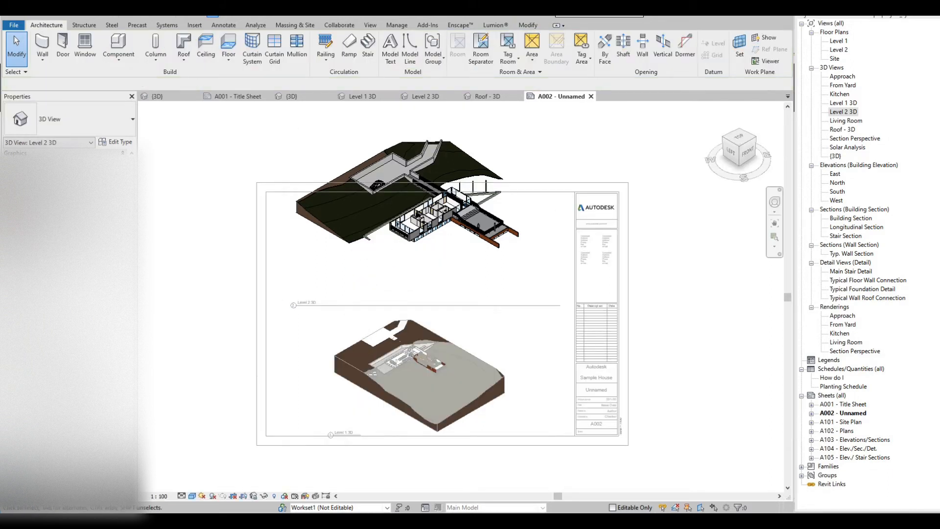
click(163, 496)
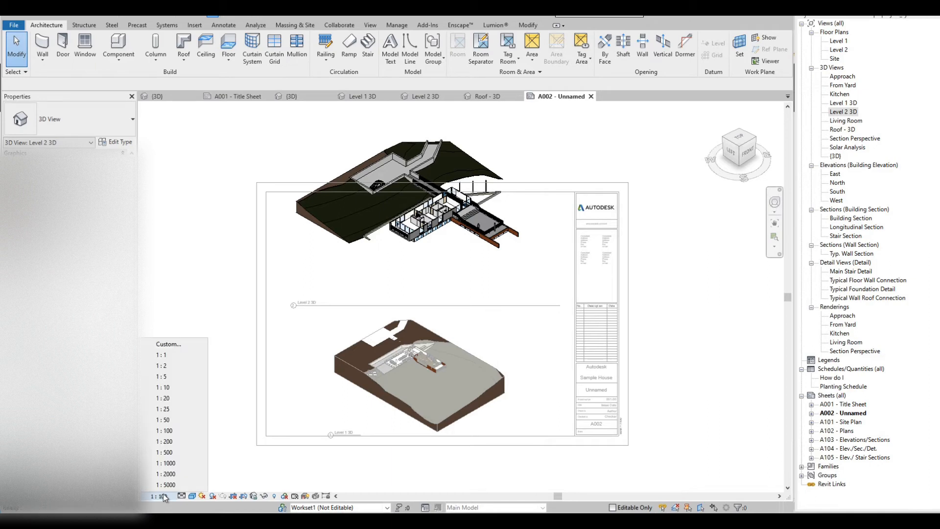
click(175, 441)
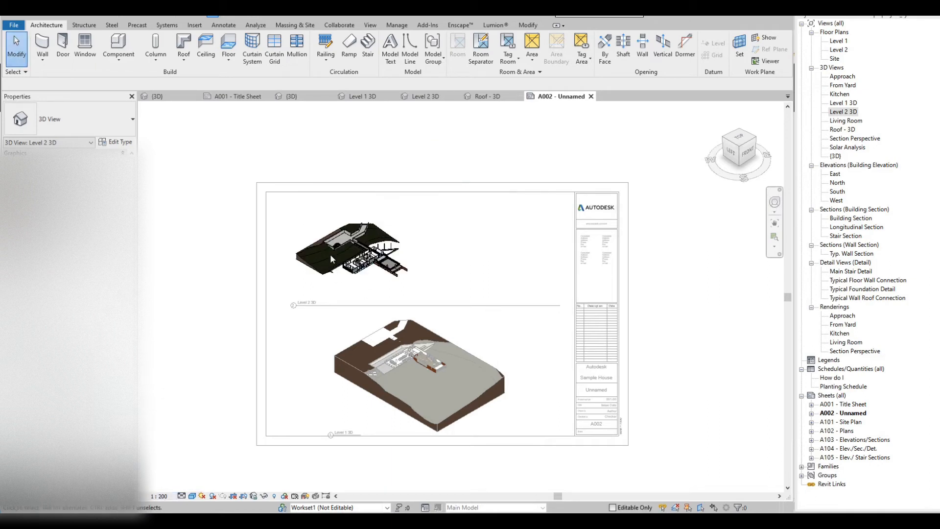
right_click(330, 254)
click(362, 298)
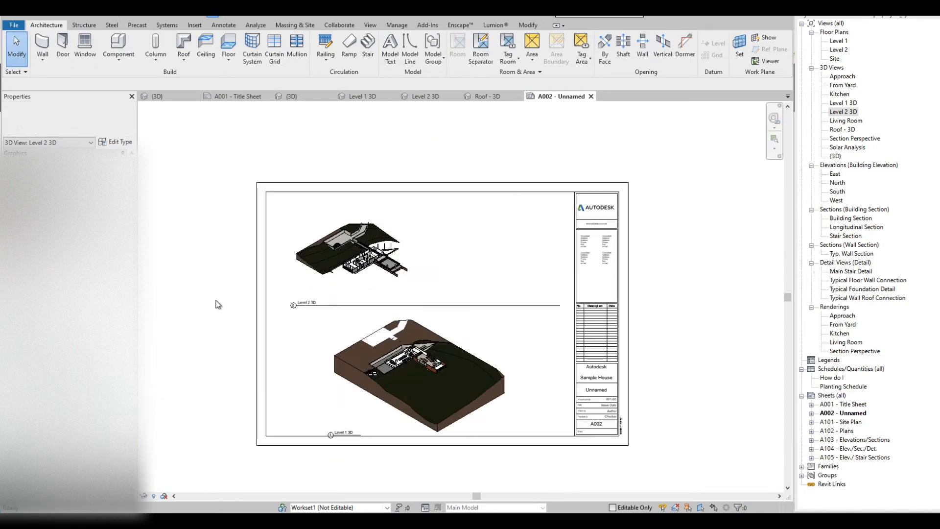
Step: Shorten the Level 2 3D viewport's title line to within the width of its viewport frame
click(342, 247)
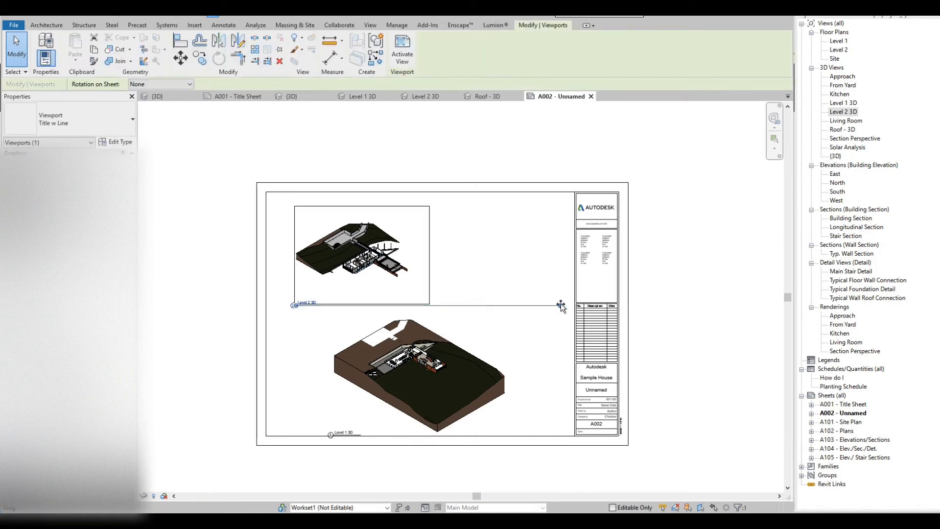
drag(560, 305, 399, 305)
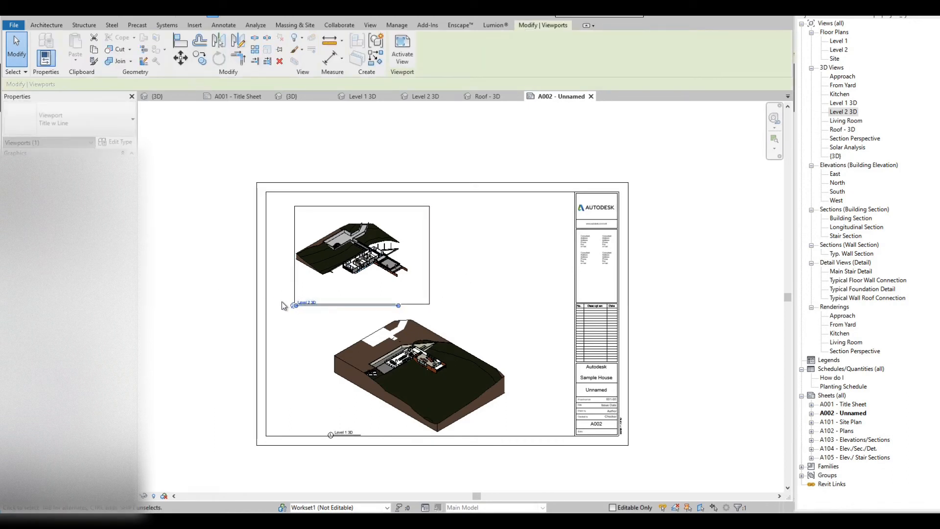
click(281, 301)
Step: Change the viewport type of both the Level 2 3D and Level 1 3D viewports to No Title
click(330, 256)
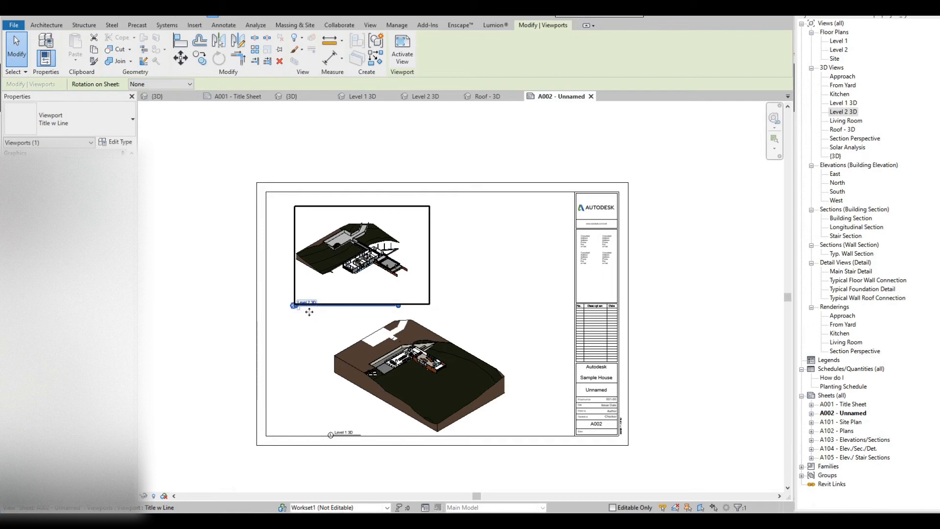
click(90, 113)
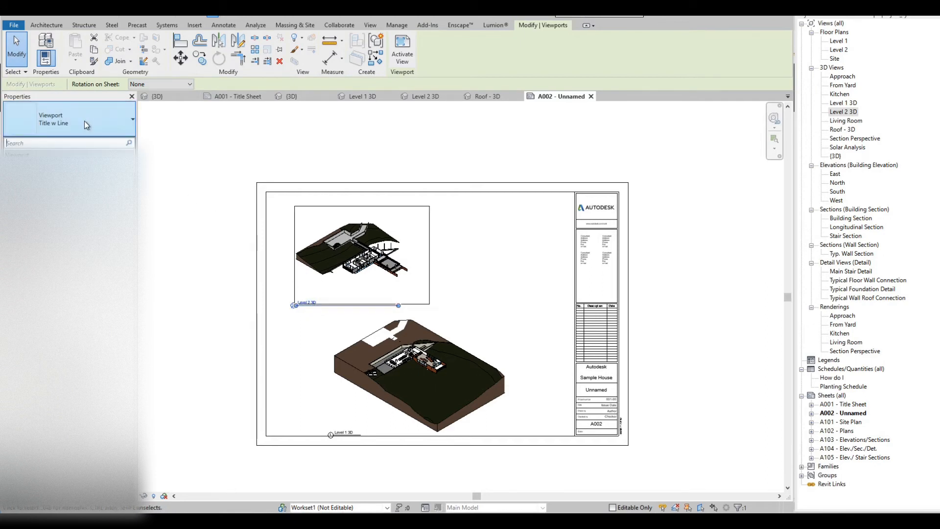
click(64, 172)
click(245, 325)
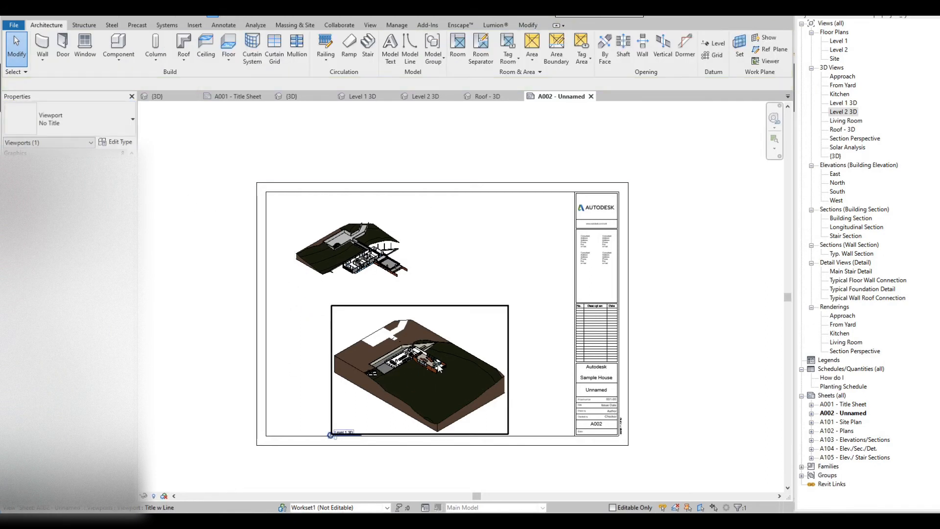
click(362, 367)
click(64, 128)
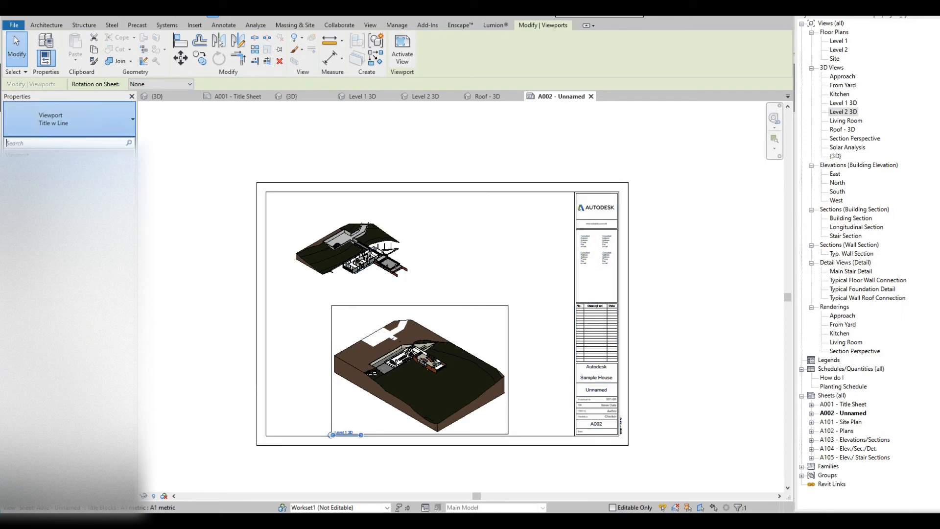
click(63, 171)
click(264, 281)
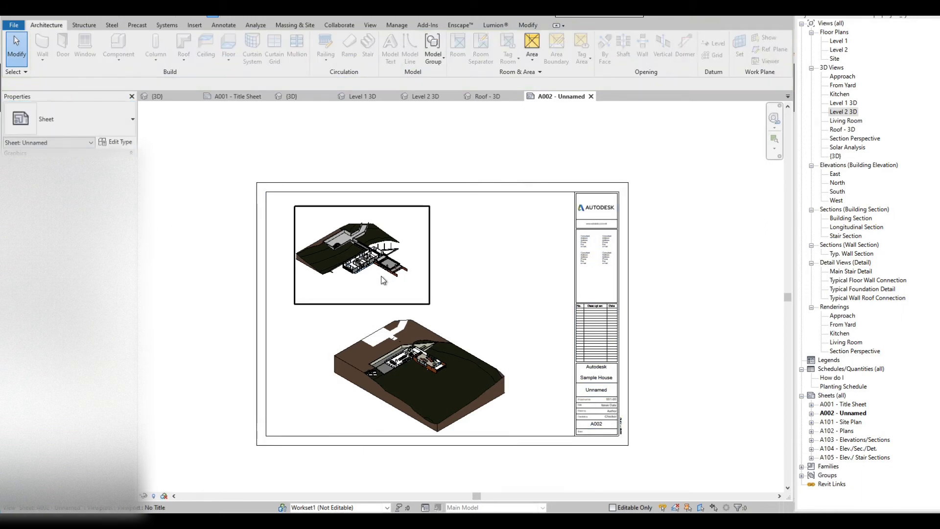
Step: Move the Level 2 3D viewport directly above the Level 1 model, aligning the left edges of the two viewports
click(353, 255)
drag(353, 254, 422, 288)
scroll(423, 285, up, 2)
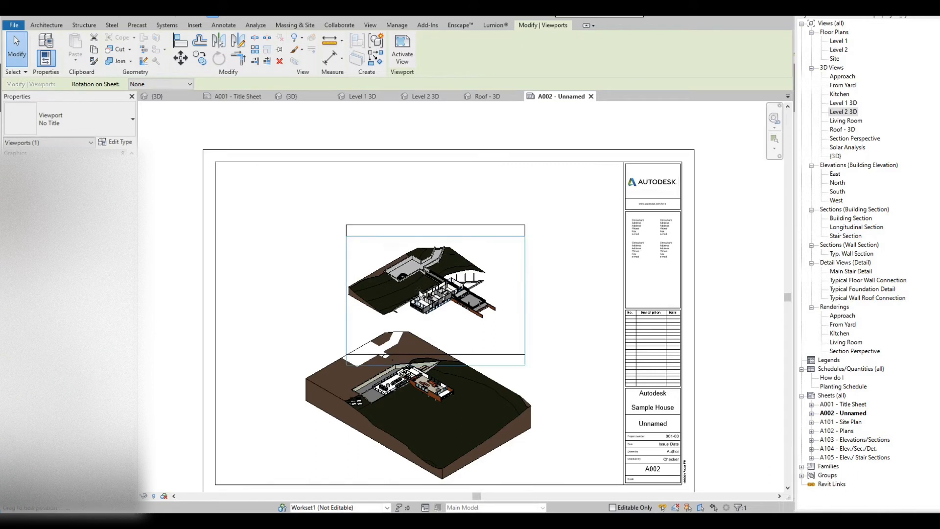
drag(421, 277, 391, 286)
scroll(413, 294, up, 2)
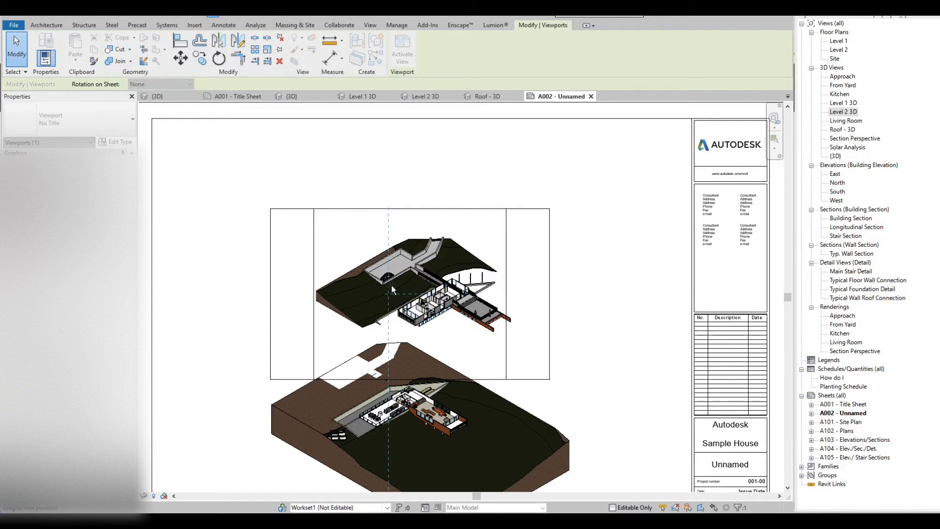
drag(392, 285, 390, 313)
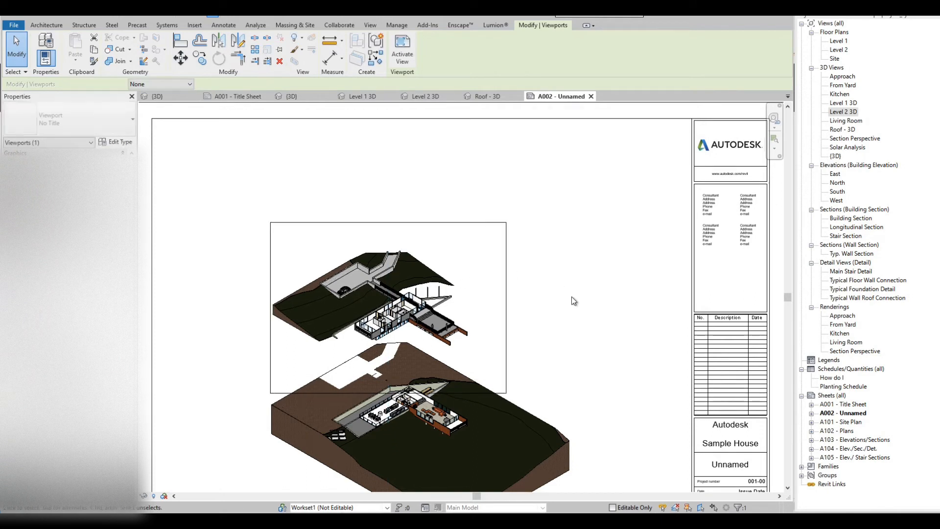
scroll(571, 296, down, 1)
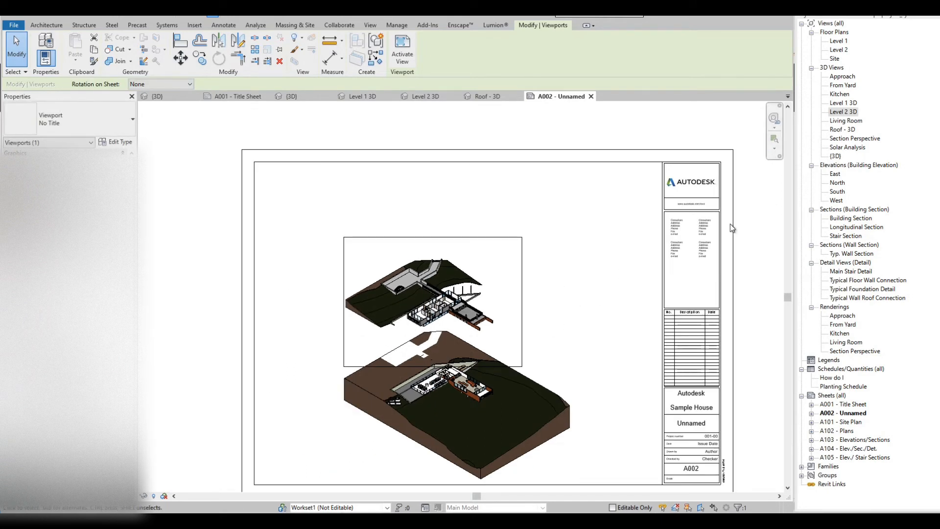
Step: Place the Roof - 3D view on sheet A002 above the Level 2 model, set its view scale to 1:200, and deactivate it
click(845, 130)
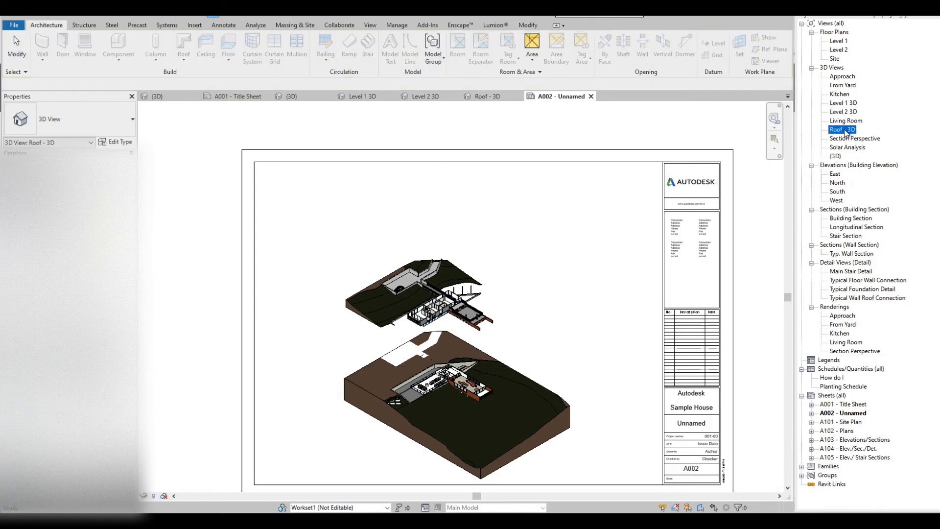
drag(429, 220, 425, 213)
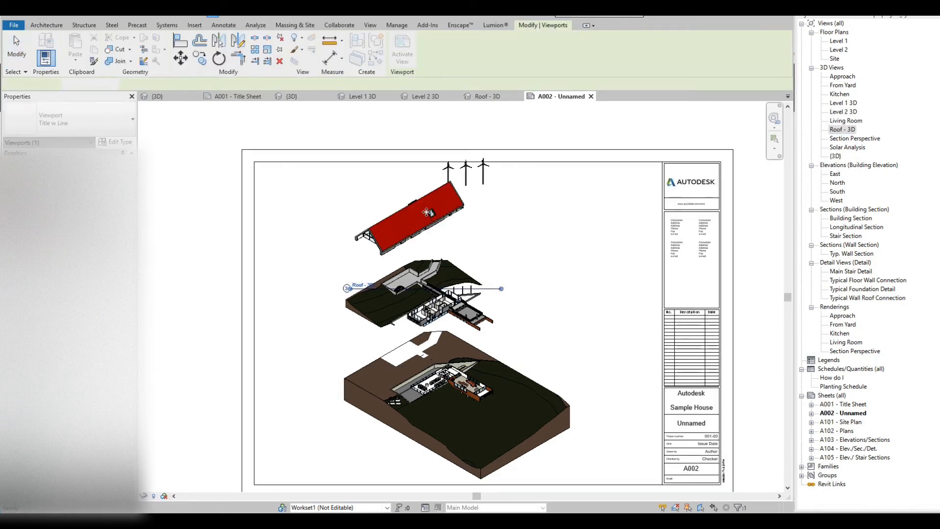
double_click(466, 225)
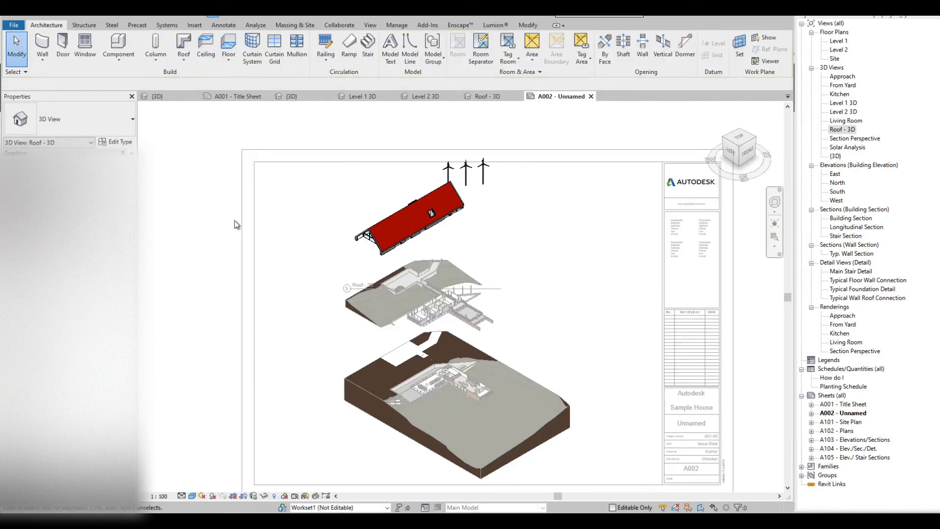
click(158, 496)
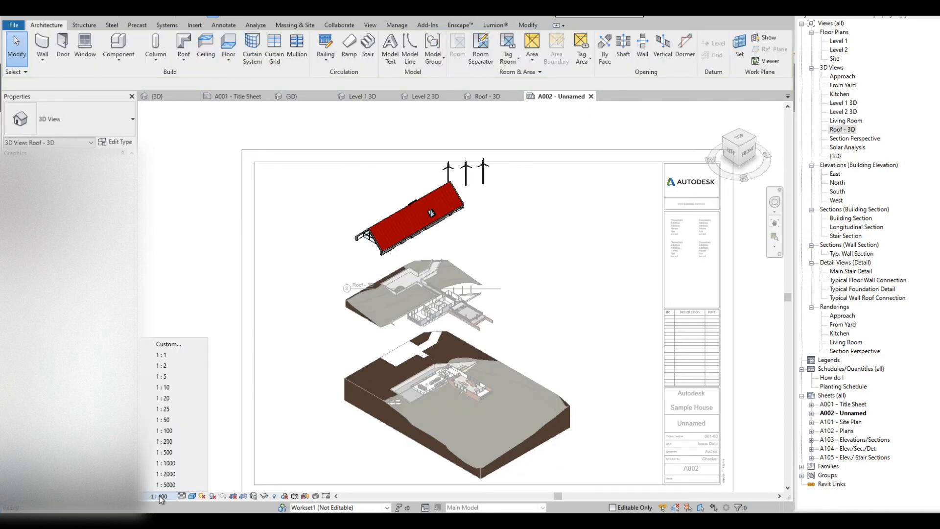
click(177, 442)
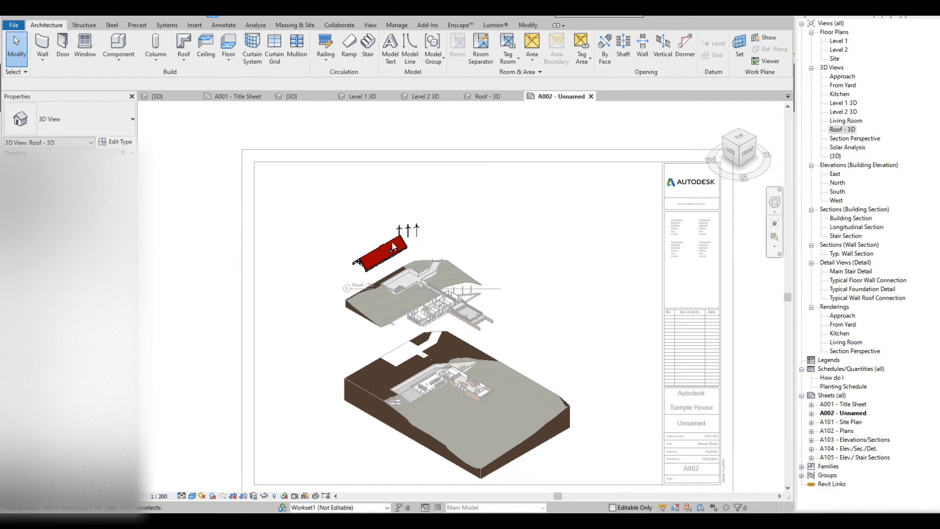
right_click(393, 246)
click(421, 288)
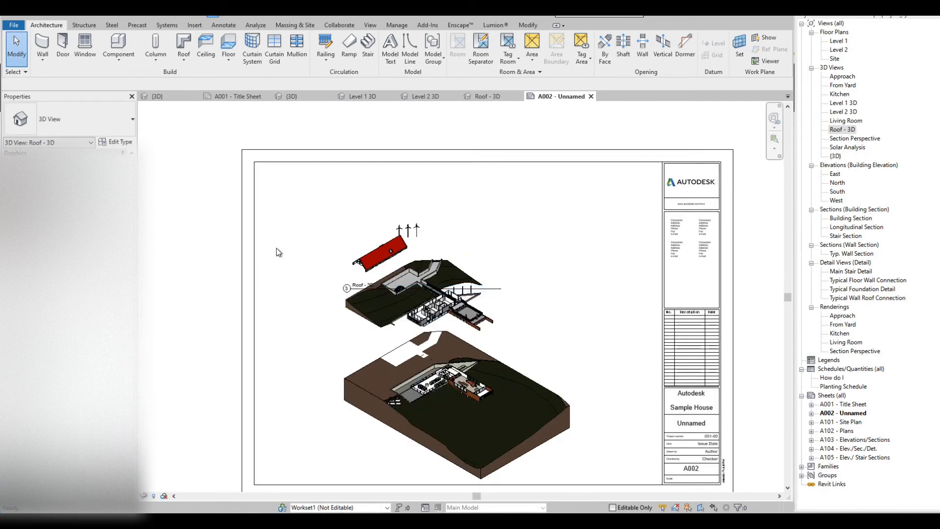
Step: Change the Roof - 3D viewport's type to No Title
click(355, 239)
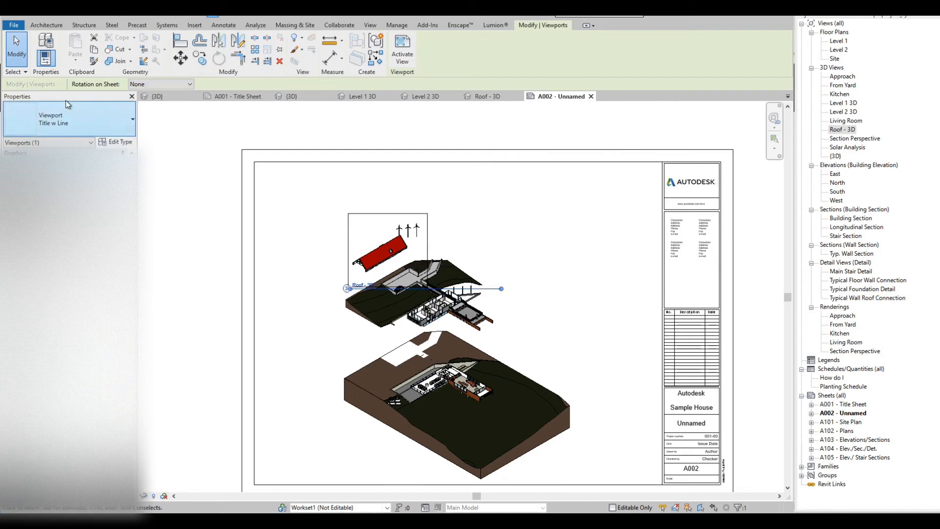
click(64, 117)
click(54, 171)
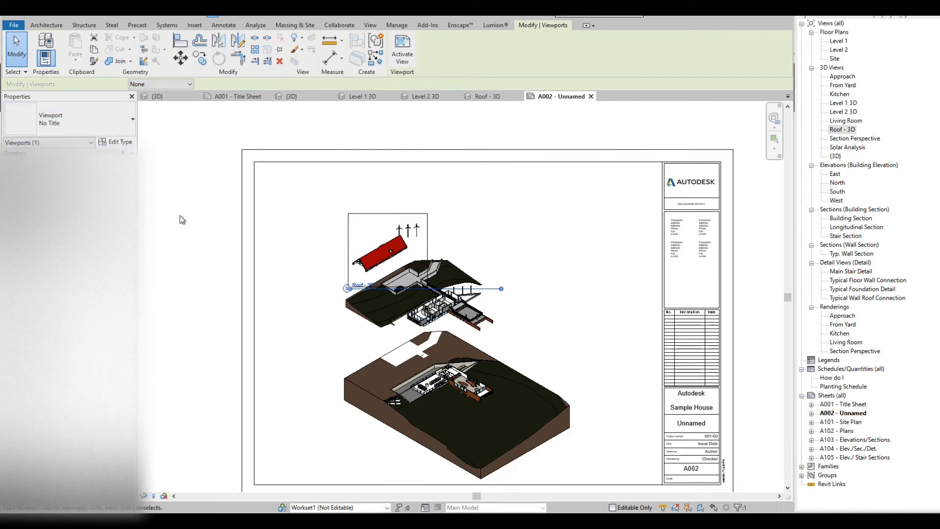
click(182, 219)
Step: Move the Roof - 3D viewport over the house in the Level 2 model and nudge it up clear of the terrain
click(383, 254)
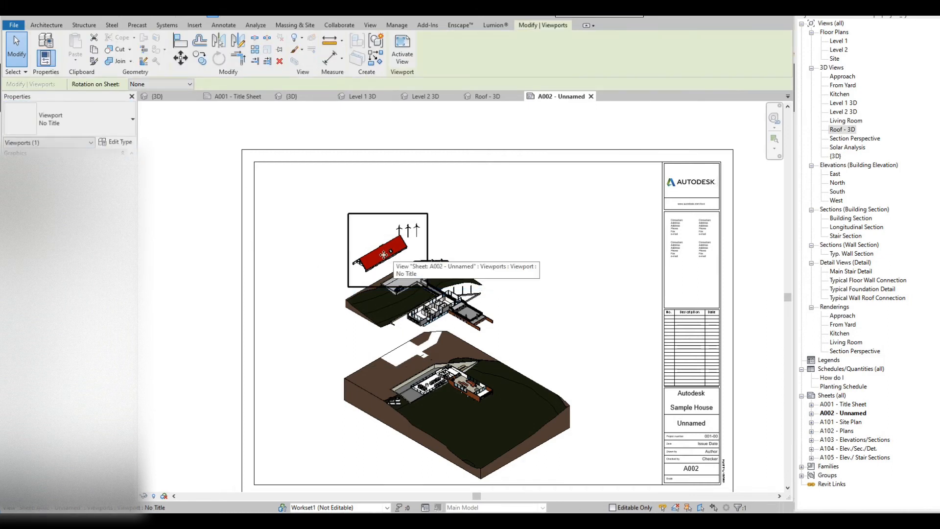
drag(385, 253, 439, 251)
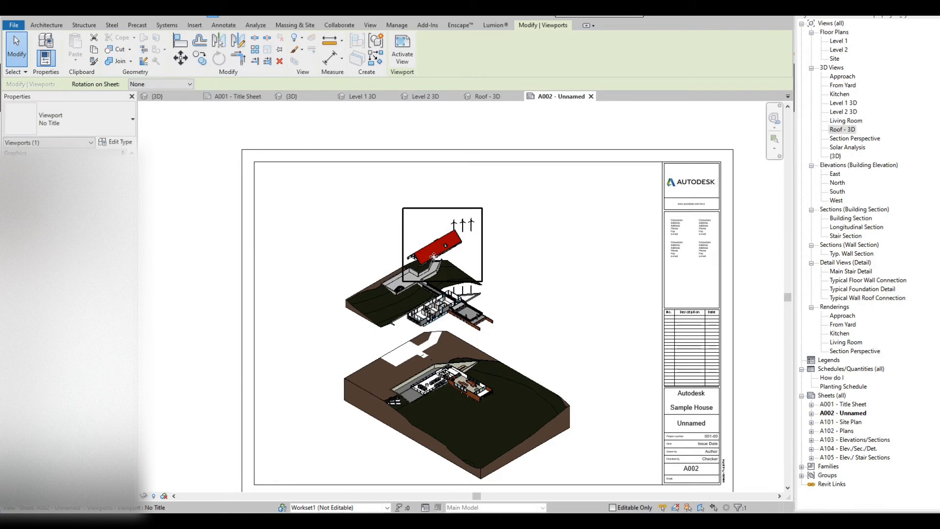
key(Up)
key(Up)
key(Up)
key(Up)
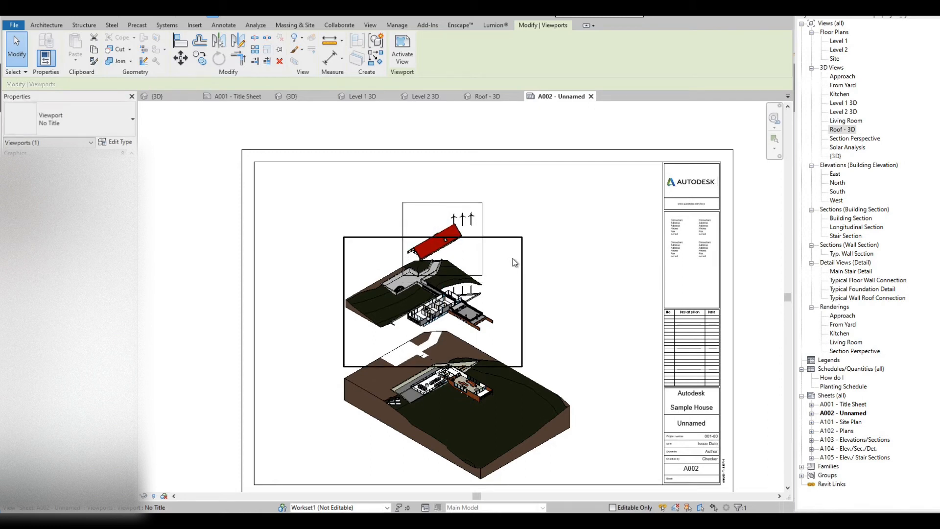
key(Up)
key(Up)
key(Up)
key(Up)
click(177, 300)
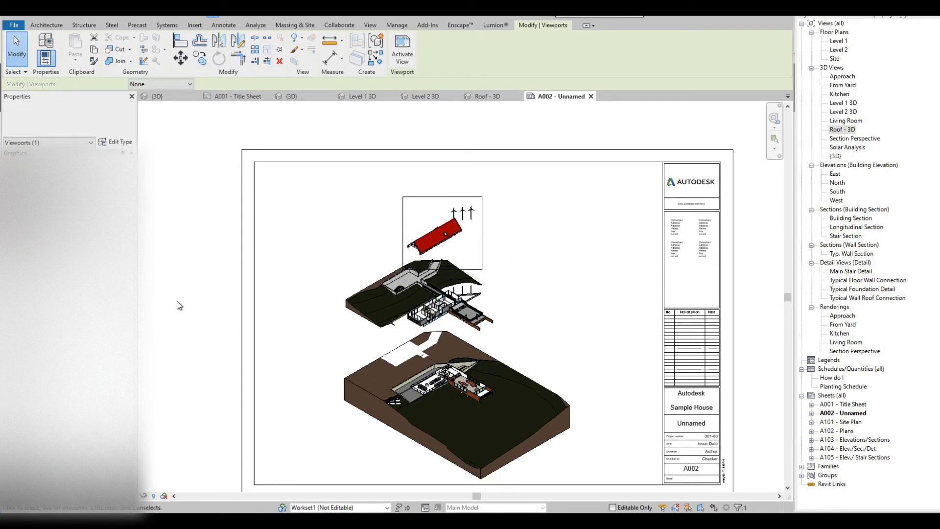
Step: Nudge the Roof - 3D viewport slightly further up to widen the gap above the Level 2 model
scroll(448, 348, up, 2)
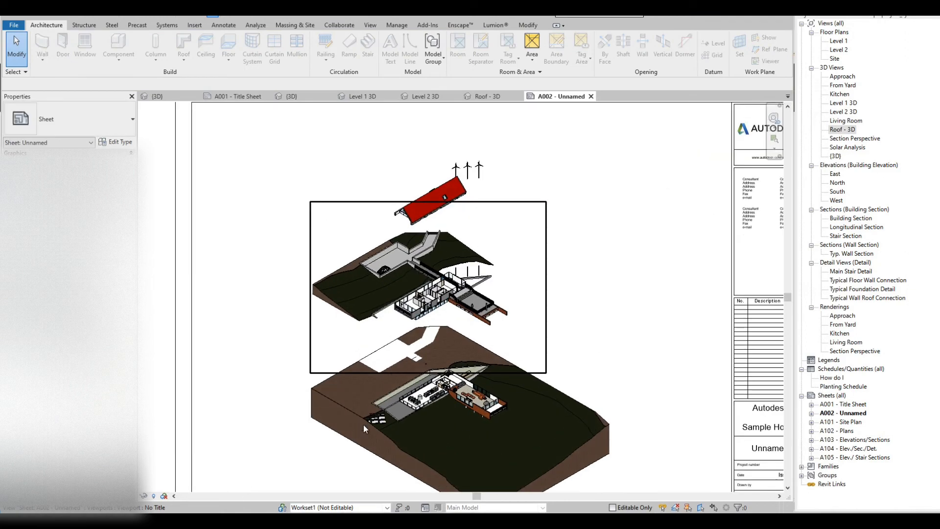
scroll(363, 428, down, 2)
click(405, 250)
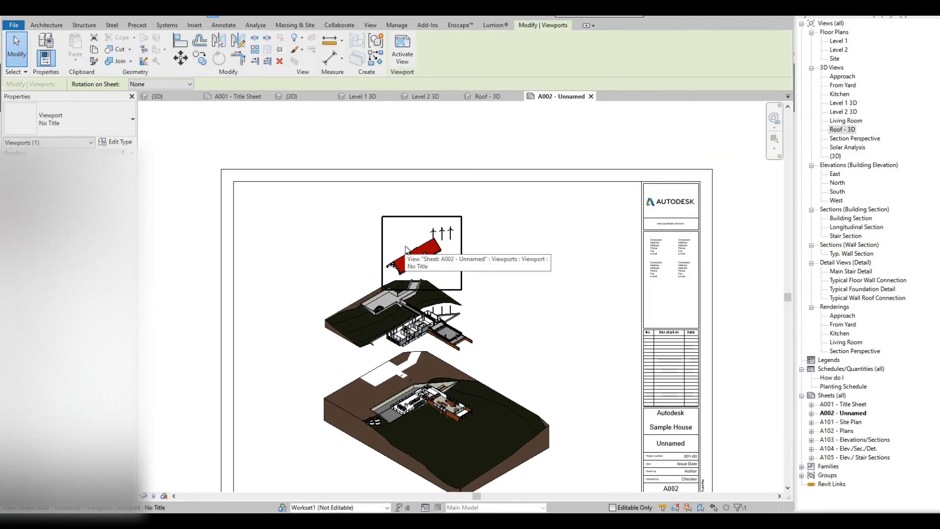
key(Up)
key(Up)
key(Up)
key(Up)
key(Up)
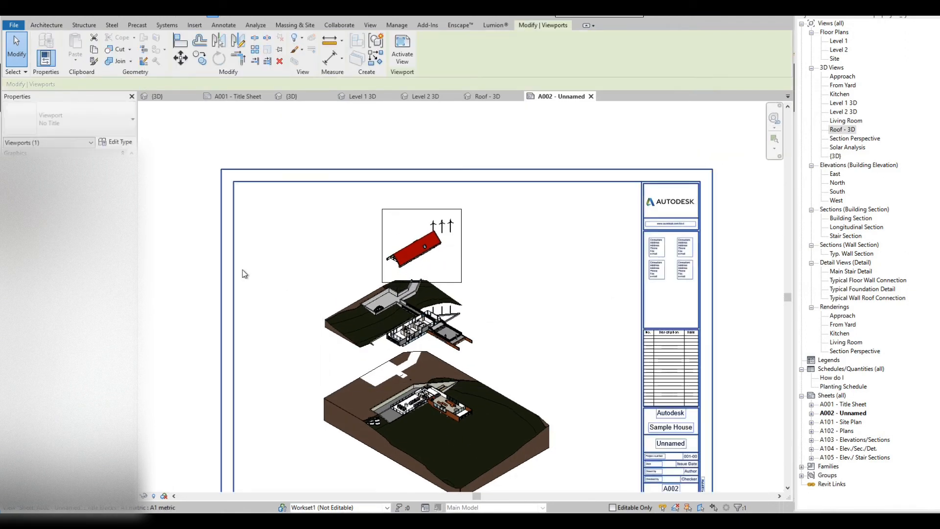
click(357, 339)
scroll(357, 339, up, 4)
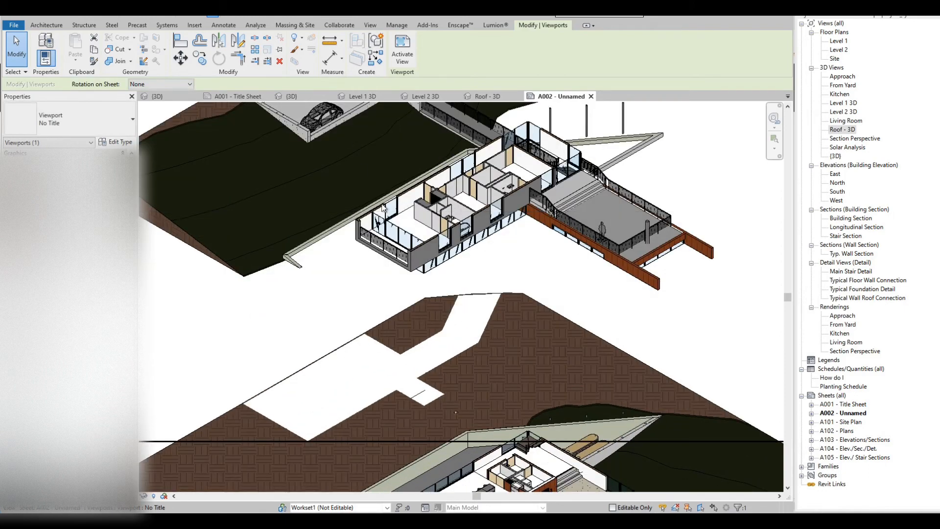
scroll(452, 384, down, 6)
scroll(455, 356, up, 4)
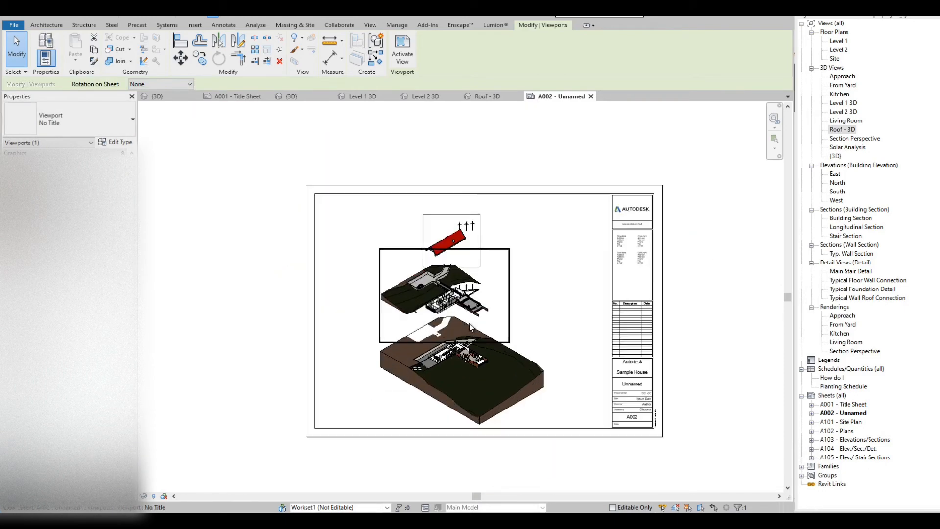
scroll(472, 320, up, 1)
key(Escape)
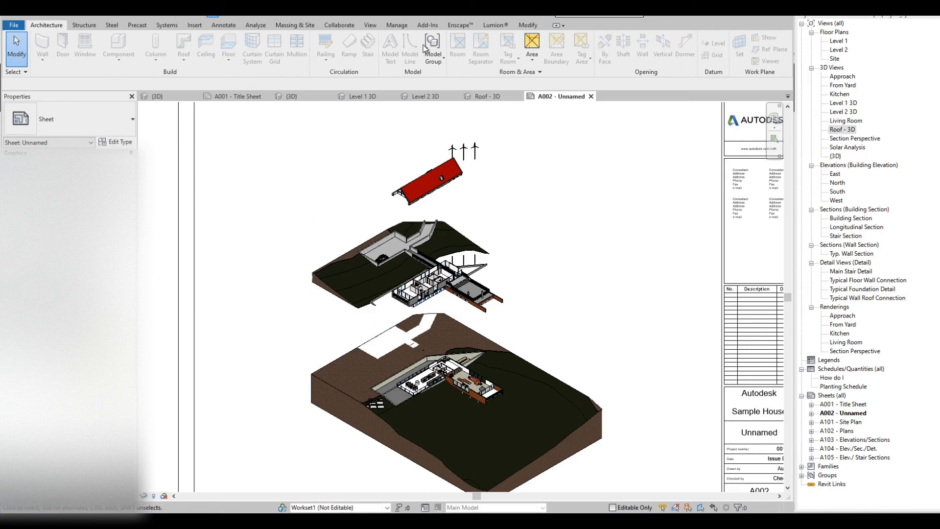
Step: Draw a vertical hidden detail line from the Level 1 left wing's front corner up to the matching Level 2 corner, trimming its upper end just below it
click(528, 25)
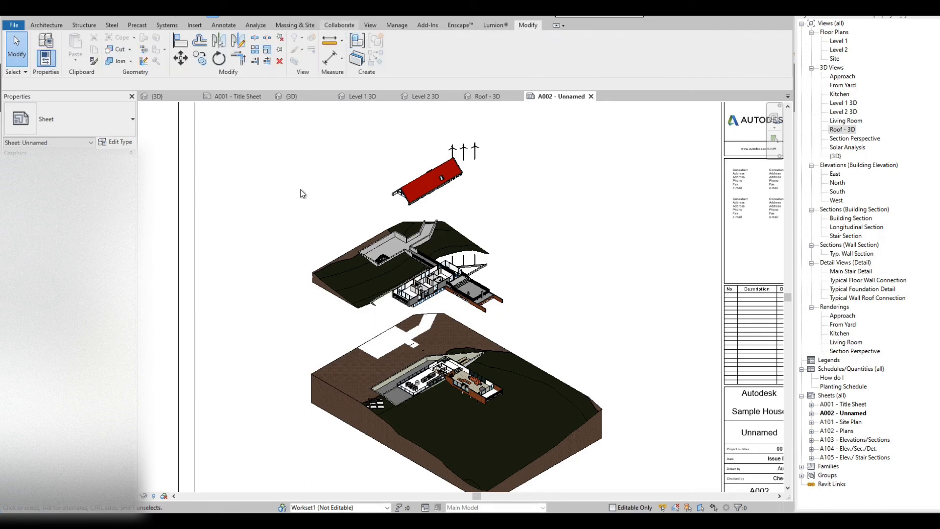
scroll(436, 406, up, 1)
scroll(536, 296, up, 3)
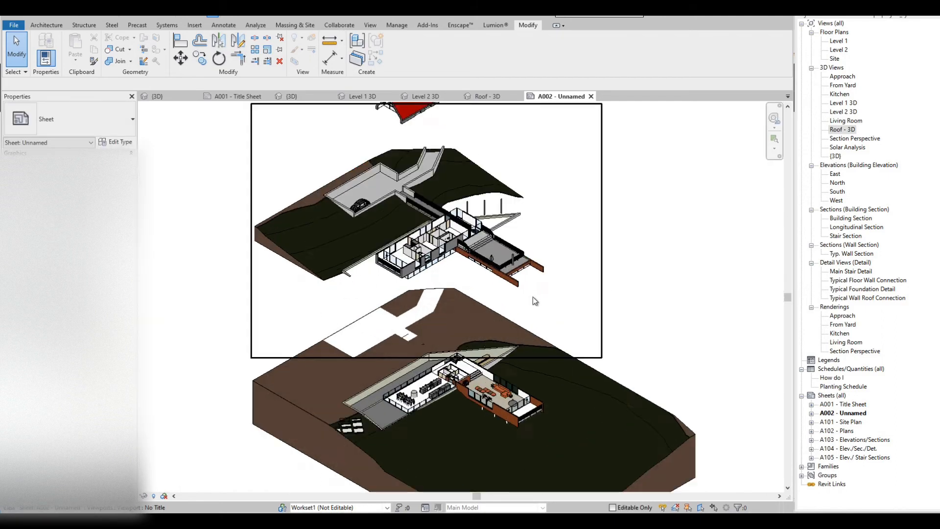
scroll(376, 395, up, 2)
scroll(366, 421, up, 1)
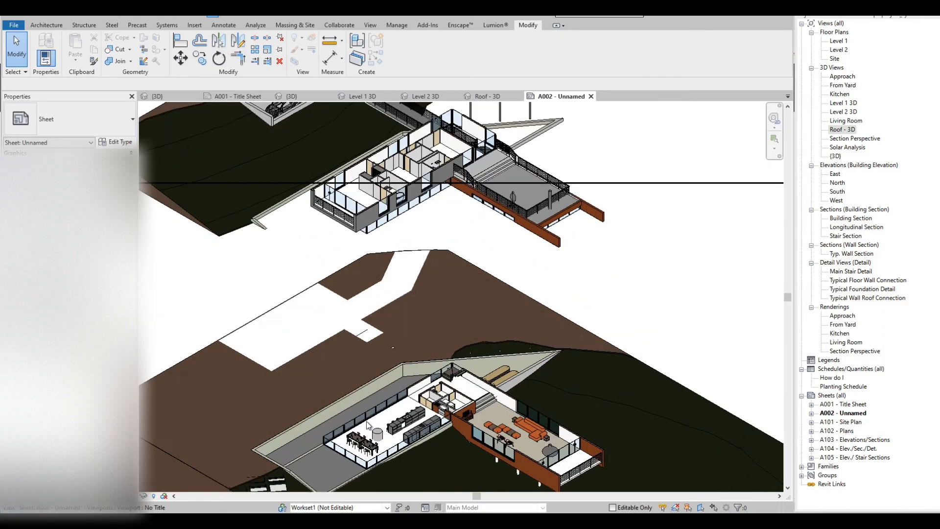
click(516, 254)
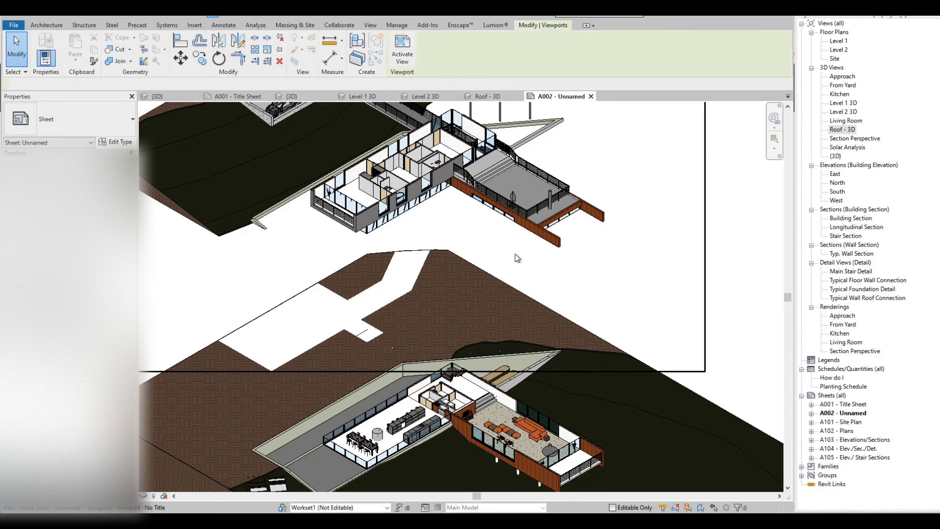
key(Escape)
key(d)
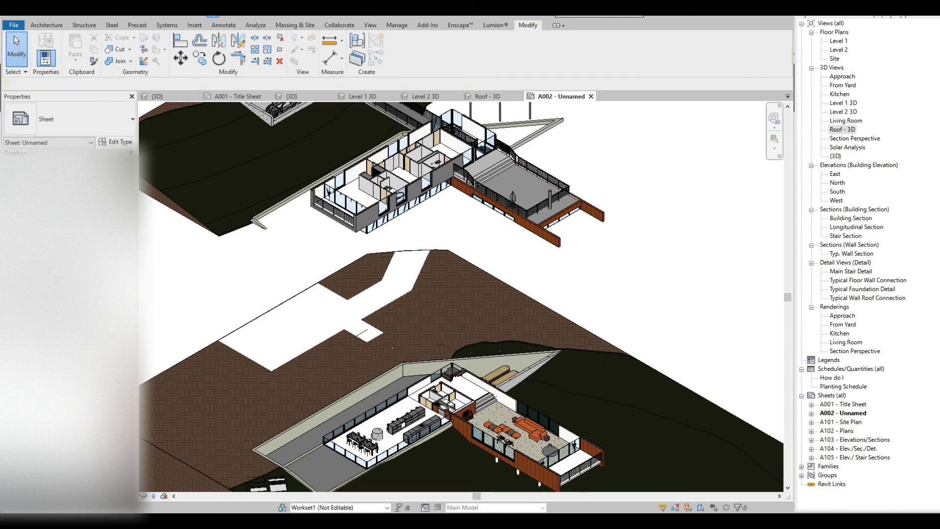
key(l)
click(366, 332)
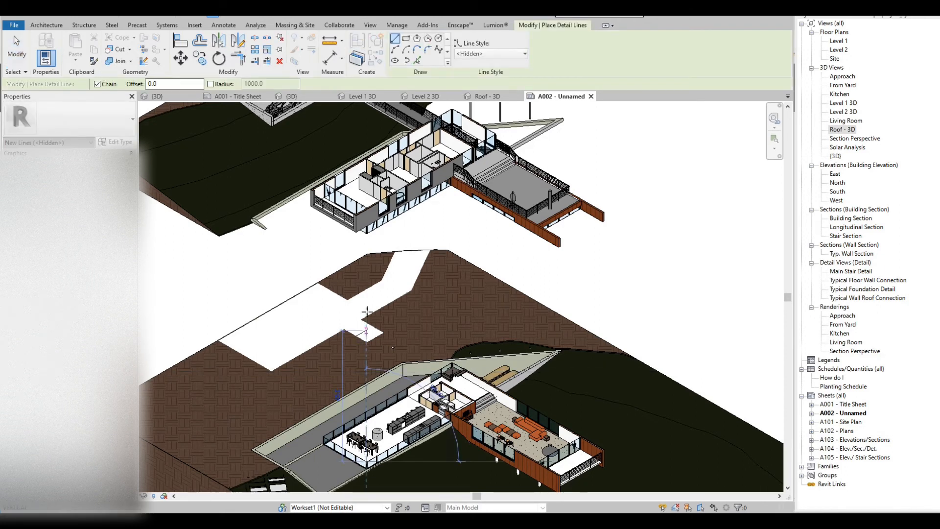
click(366, 230)
key(Escape)
key(Escape)
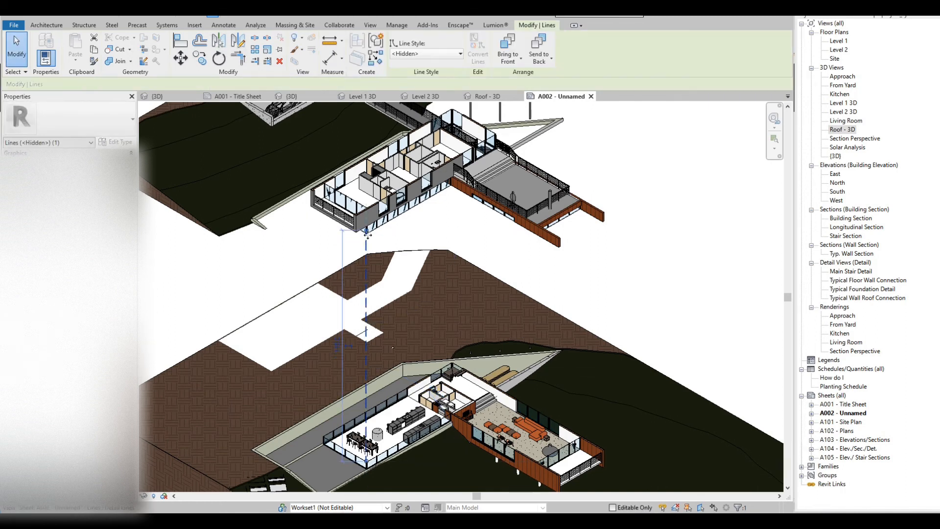
drag(366, 230, 366, 236)
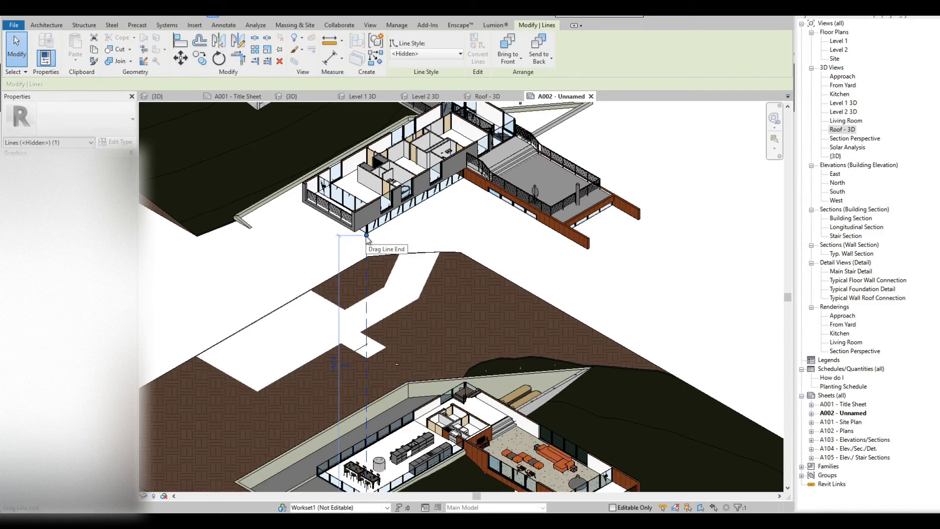
Step: Copy the dashed line to the left wing's outer left corner and shorten it to about 110 mm, ending just below the Level 2 model
key(c)
key(o)
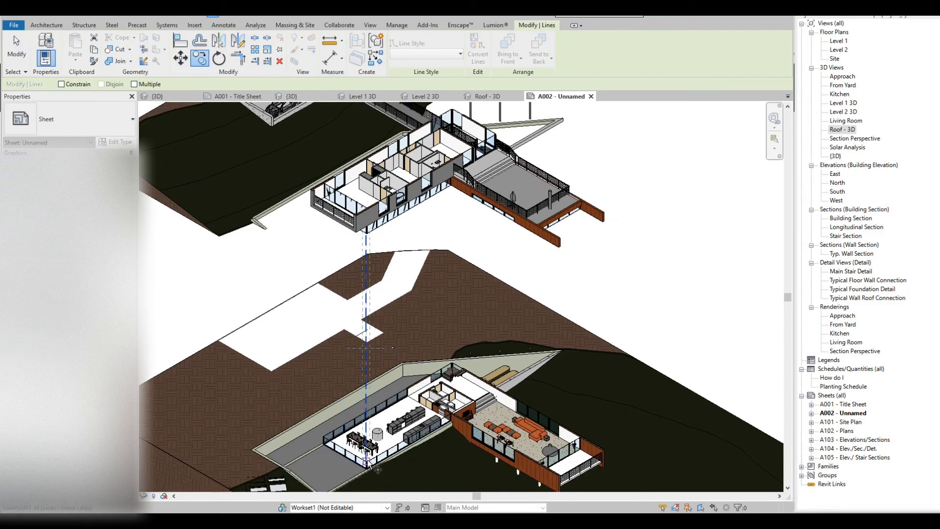
click(368, 461)
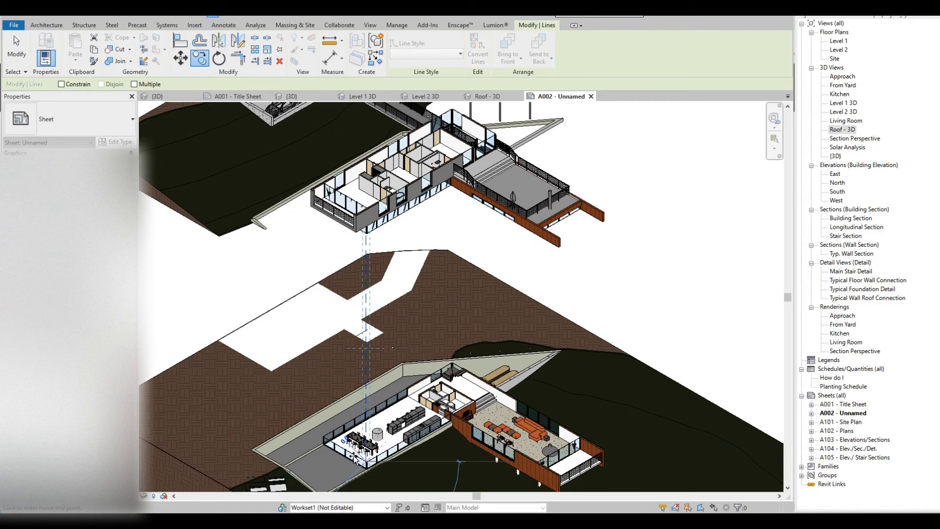
click(323, 436)
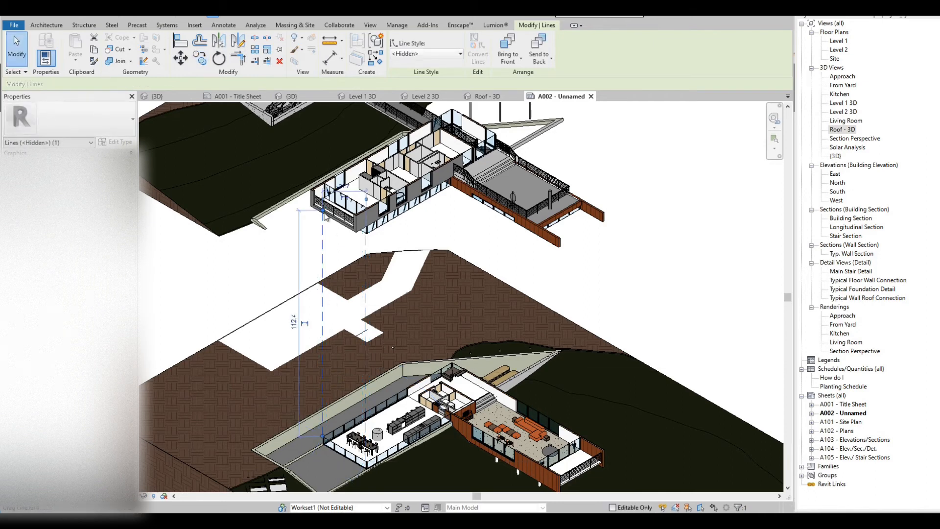
drag(323, 211, 323, 222)
key(Right)
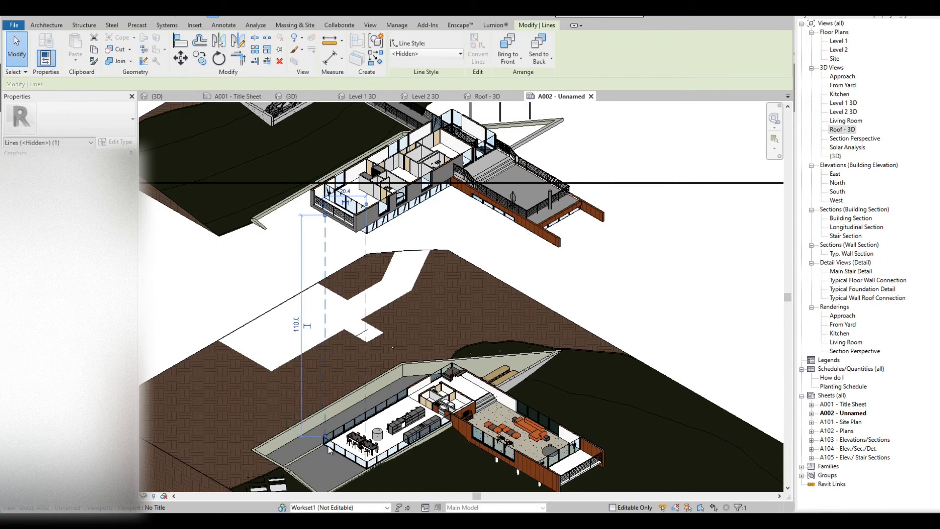
key(Left)
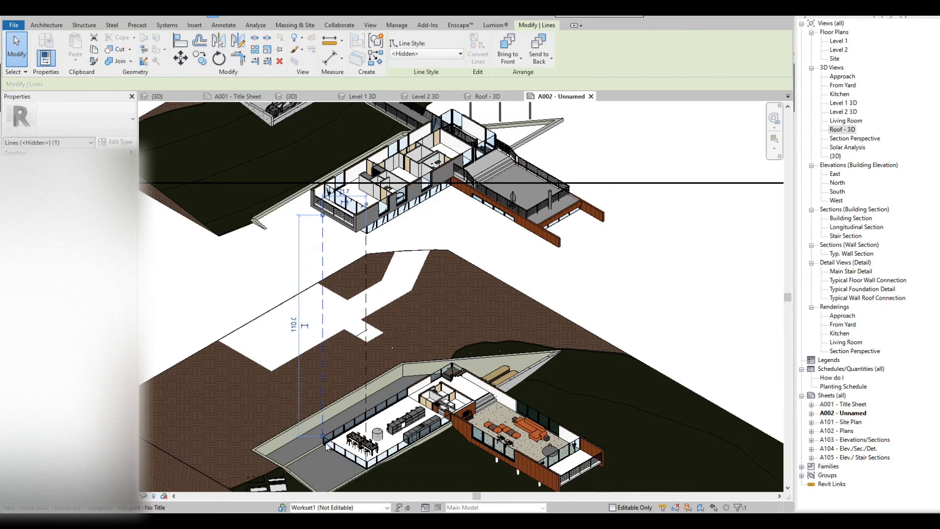
Step: Copy the dashed line to the far right corner of the brown-walled wing and nudge it up to just below the Level 2 wall end
key(c)
key(o)
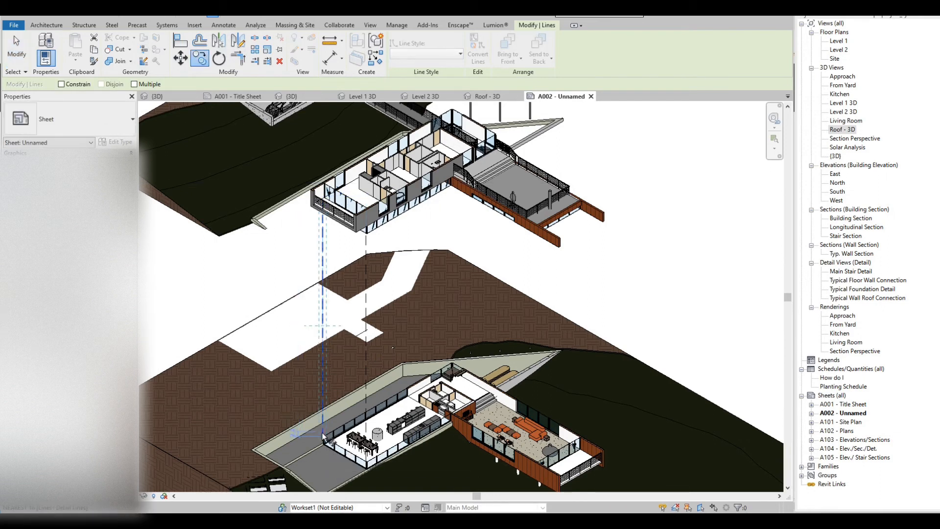
click(323, 435)
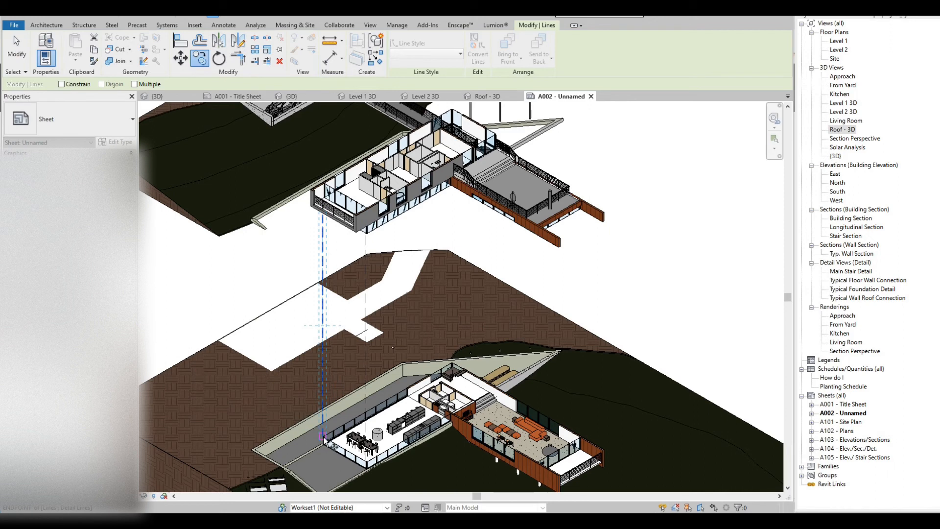
click(605, 451)
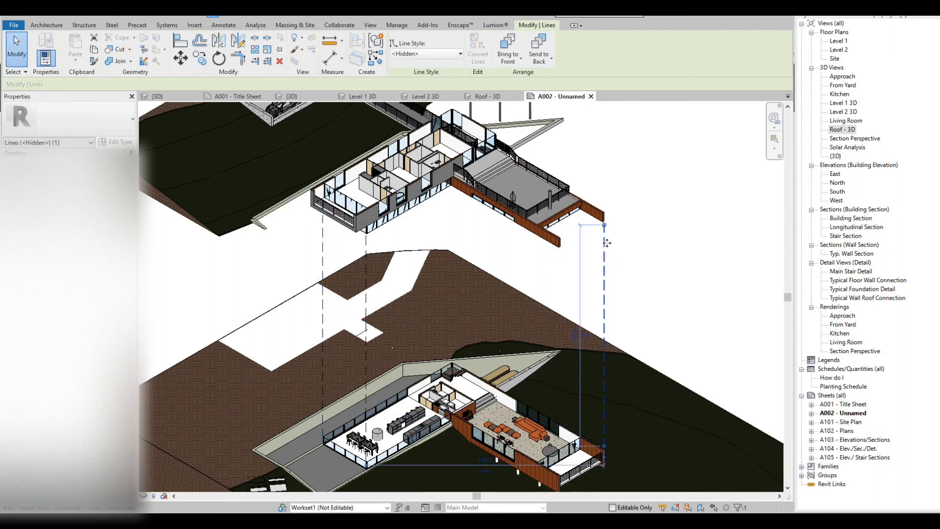
key(Up)
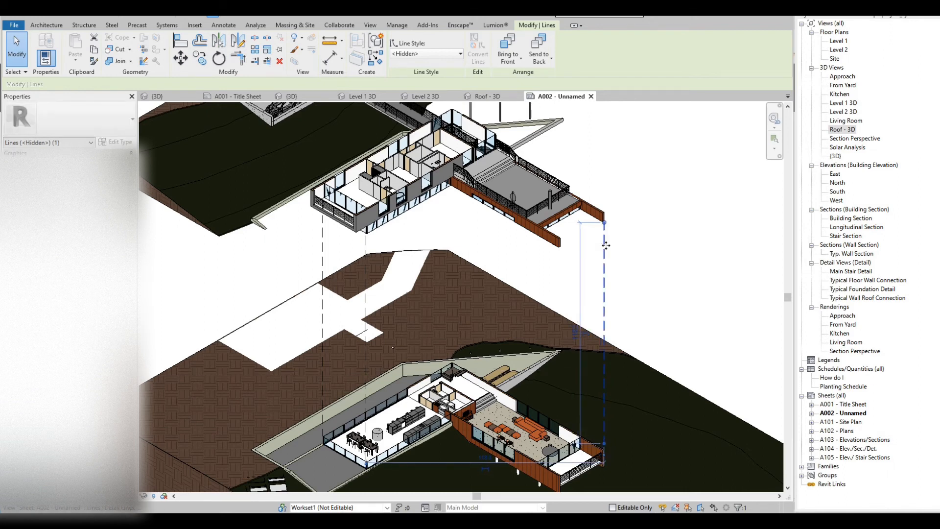
Step: Copy the far right dashed line to the front end of the brown wall, linking its Level 2 and Level 1 corners
key(c)
key(o)
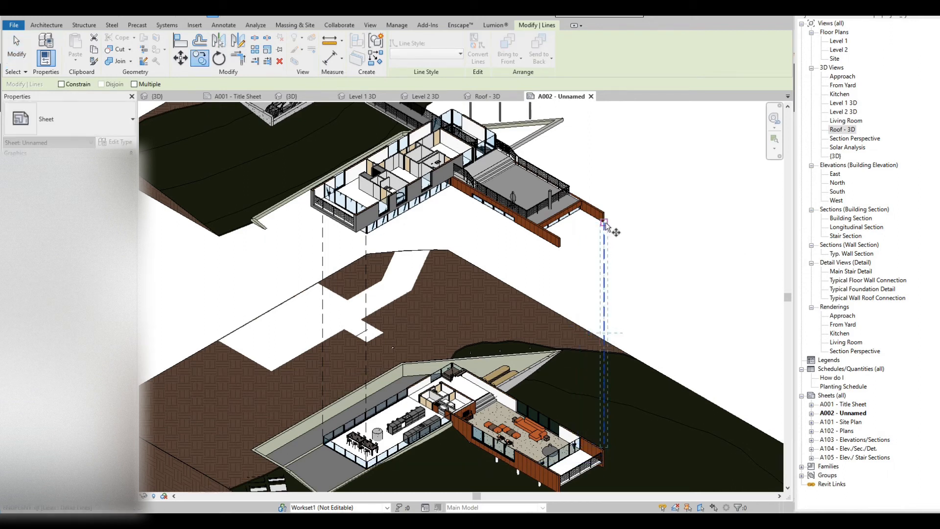
click(604, 223)
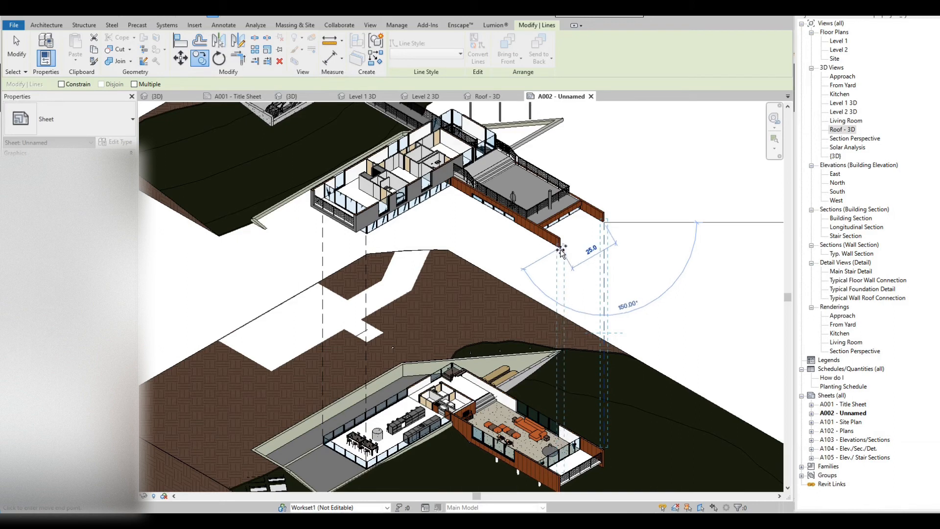
click(561, 250)
scroll(551, 337, down, 1)
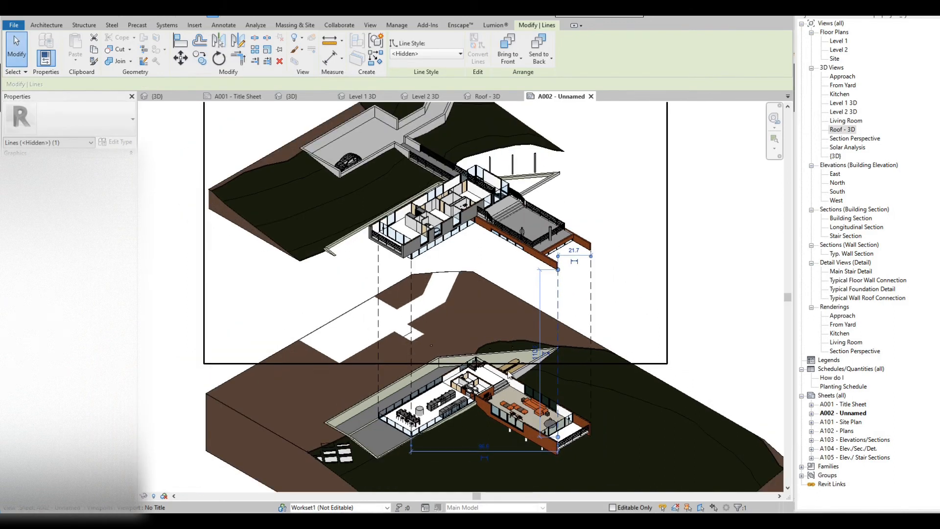
scroll(509, 376, down, 2)
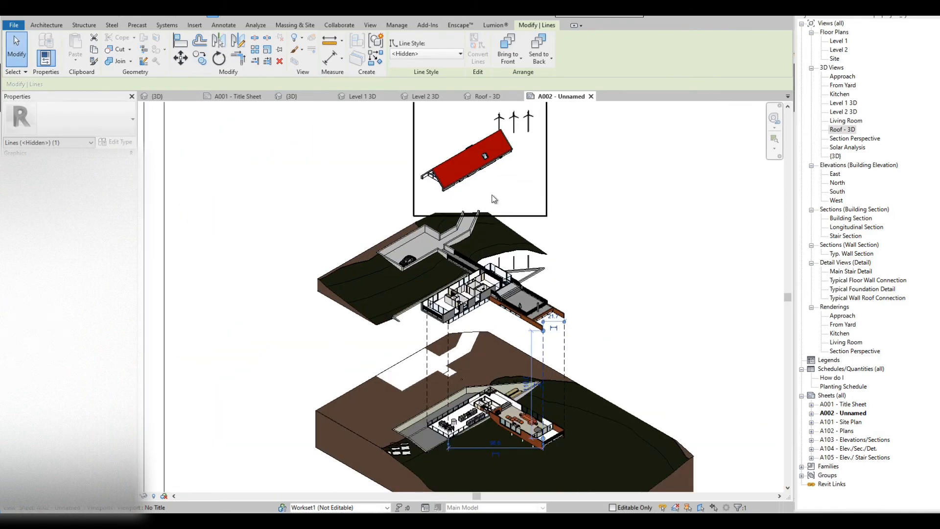
key(Escape)
Step: Draw a vertical hidden detail line about 125 mm long from the roof's right eave corner down to the Level 2 house
scroll(519, 149, up, 2)
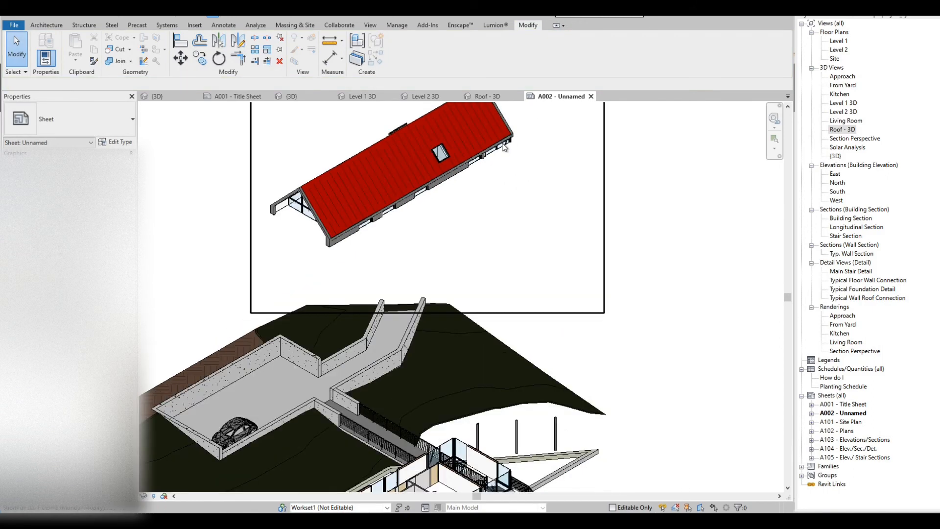
key(d)
key(l)
click(512, 142)
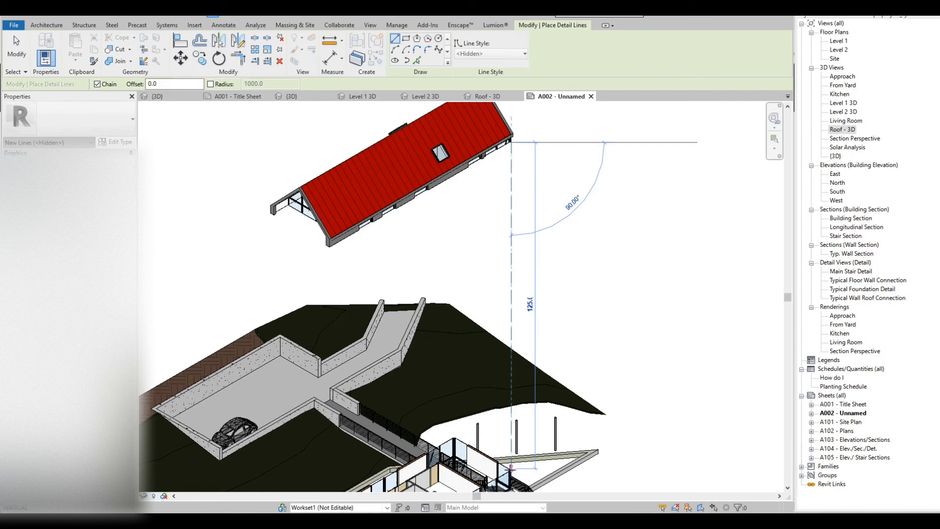
click(512, 470)
key(Escape)
Step: Draw a vertical hidden detail line from the roof's lower front corner down to the matching corner of the Level 2 house
scroll(534, 217, down, 2)
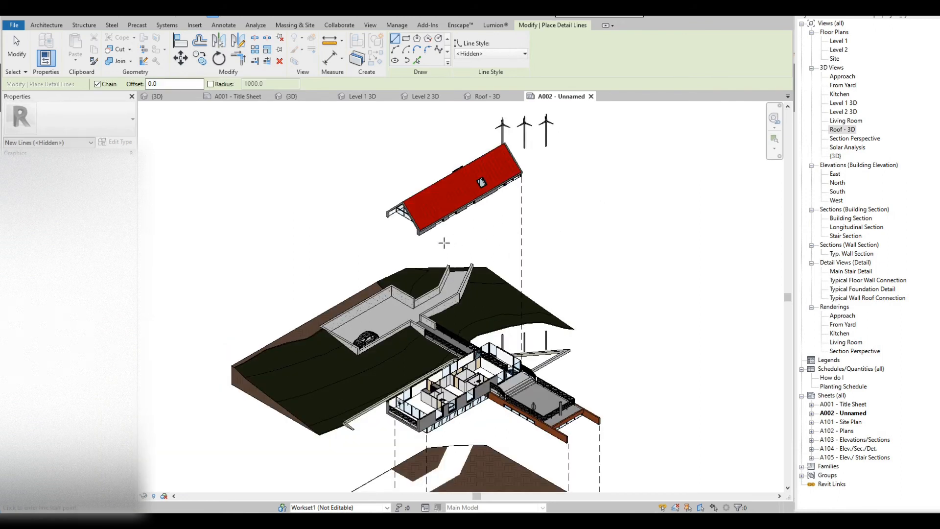
click(419, 237)
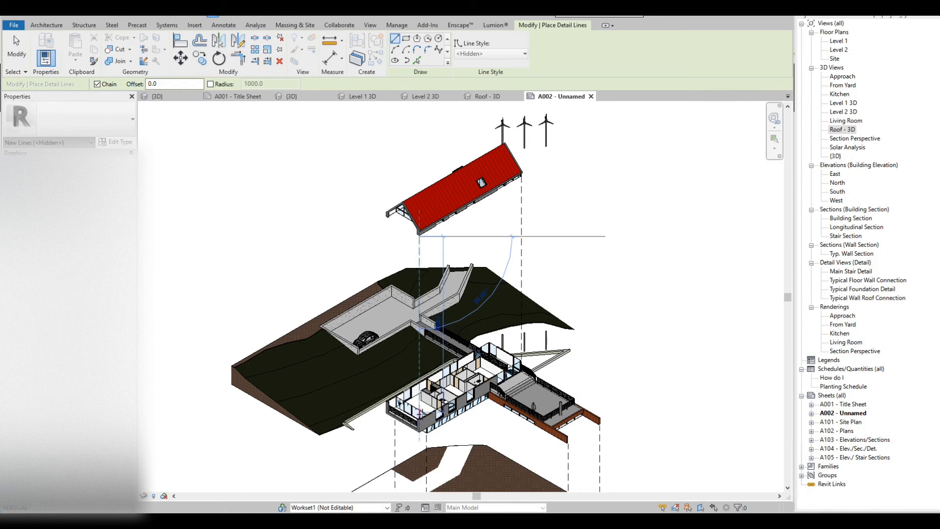
click(419, 400)
key(Escape)
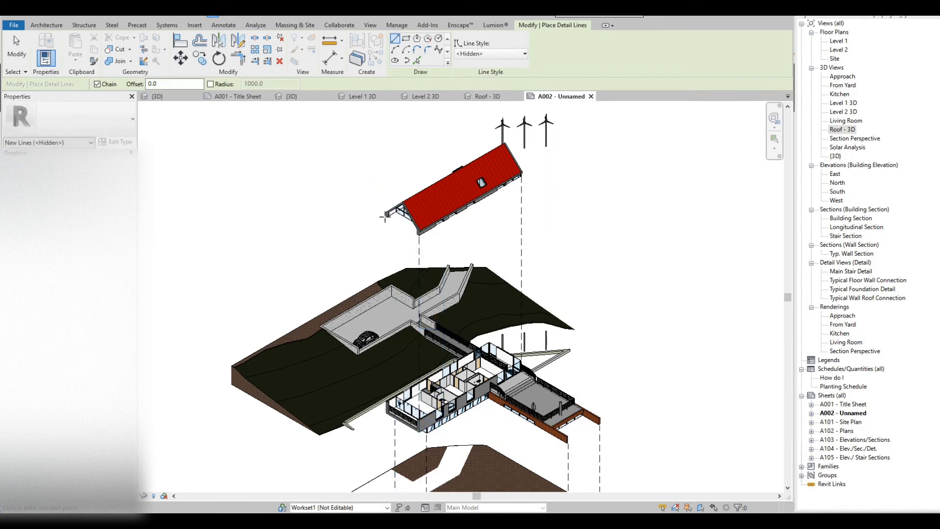
Step: Draw a hidden detail line about 125 mm long from the roof's left eave corner down to the Level 2 house and shift it slightly left
click(385, 214)
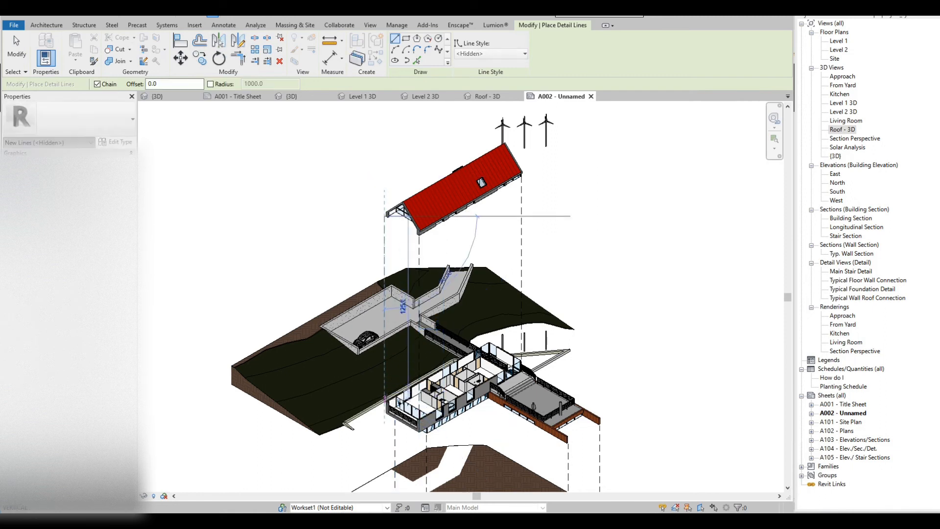
click(385, 398)
key(Escape)
key(Escape)
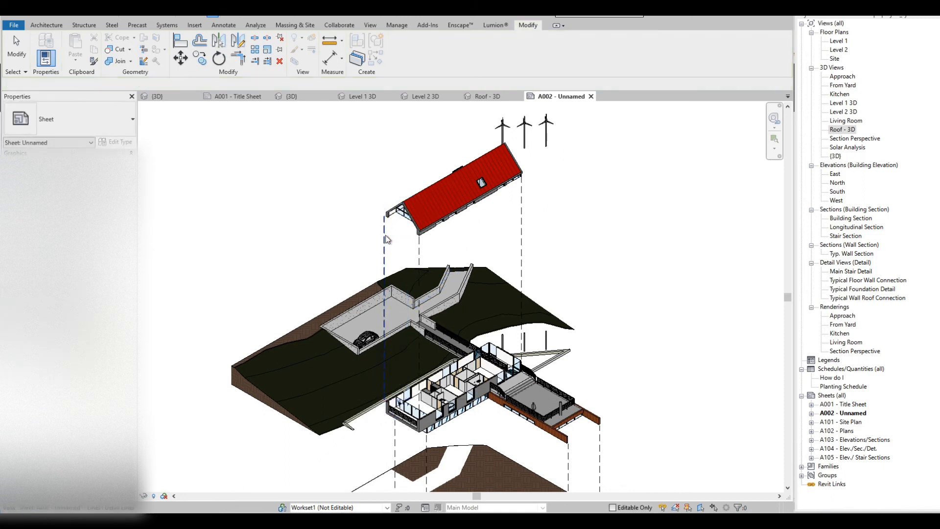
click(385, 239)
scroll(386, 239, up, 1)
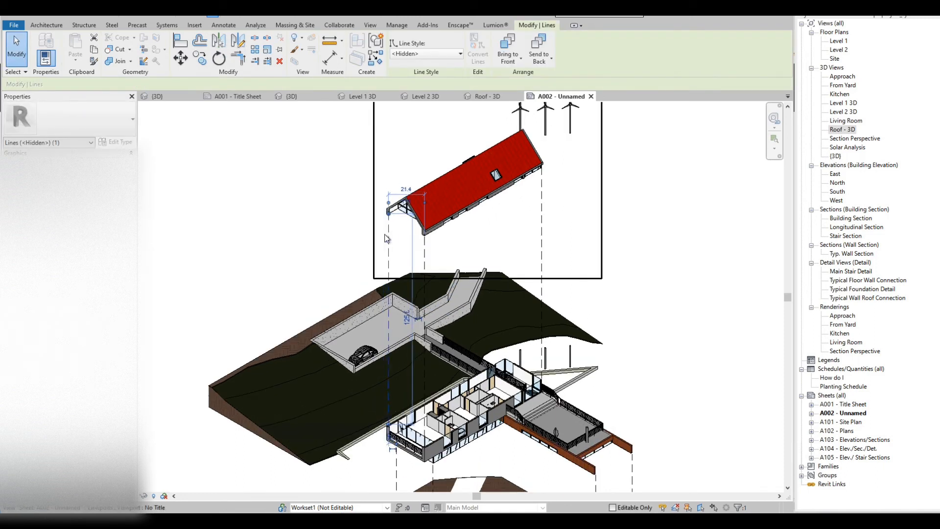
key(Escape)
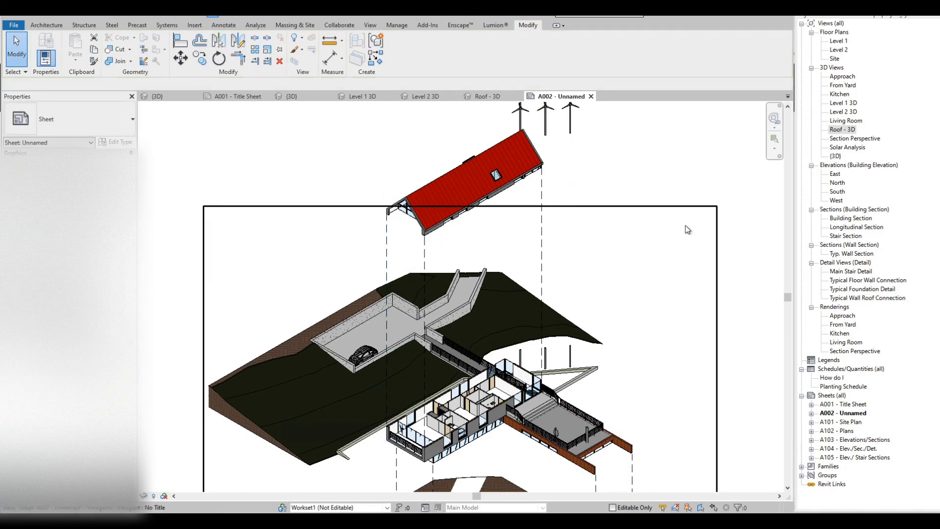
scroll(441, 265, down, 1)
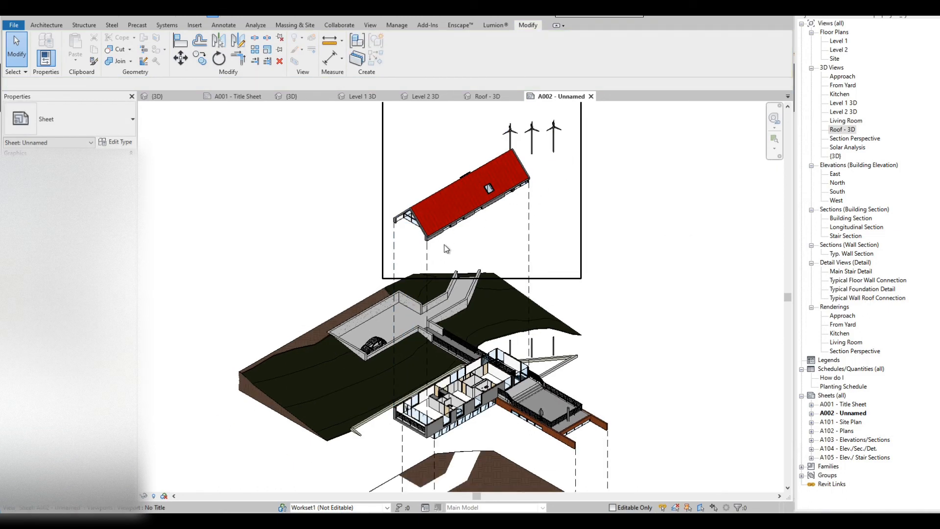
scroll(445, 245, down, 3)
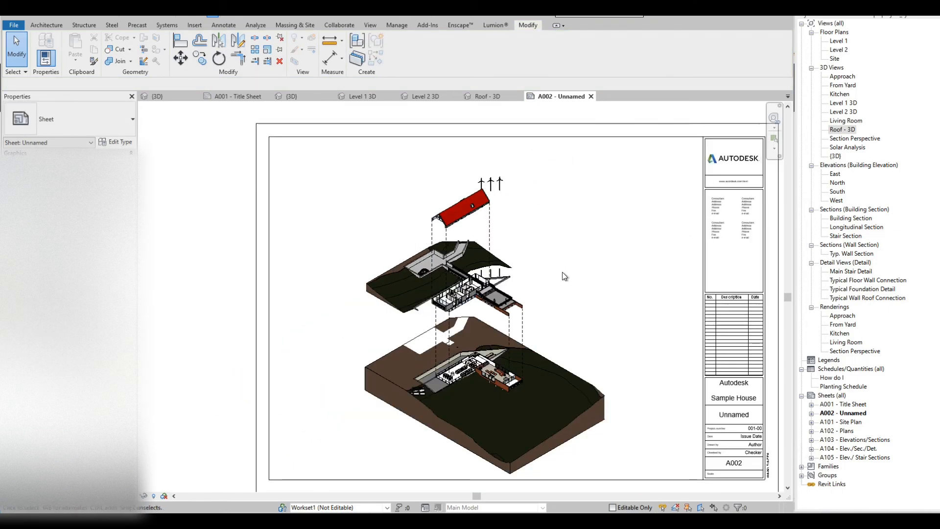
scroll(498, 300, up, 2)
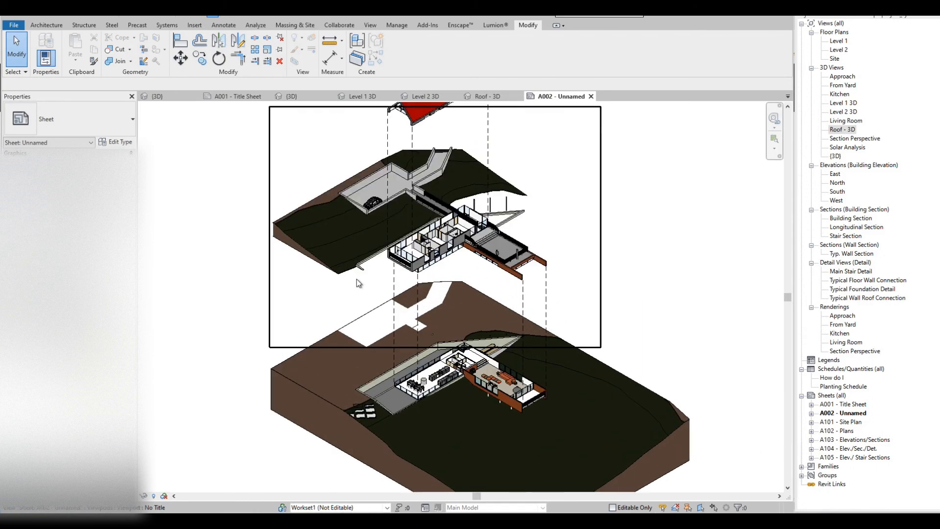
scroll(499, 300, down, 2)
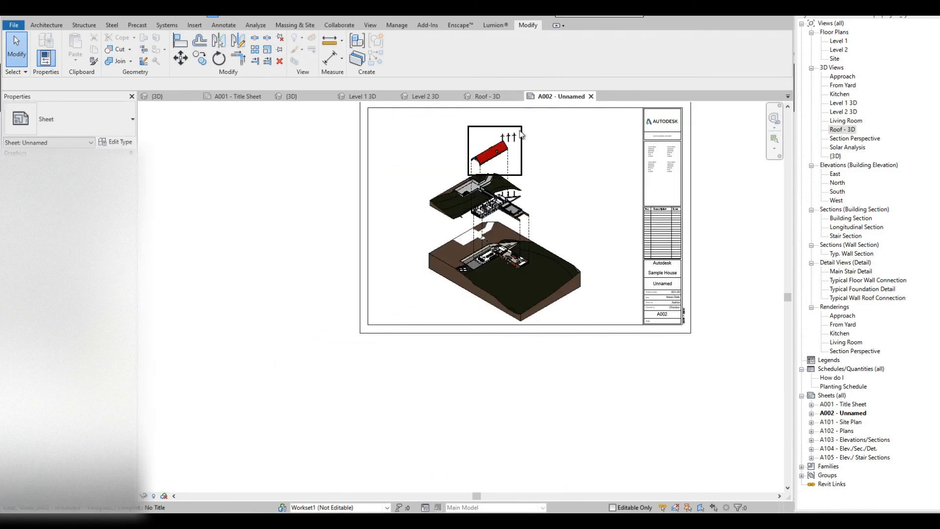
scroll(490, 158, up, 1)
scroll(461, 327, down, 2)
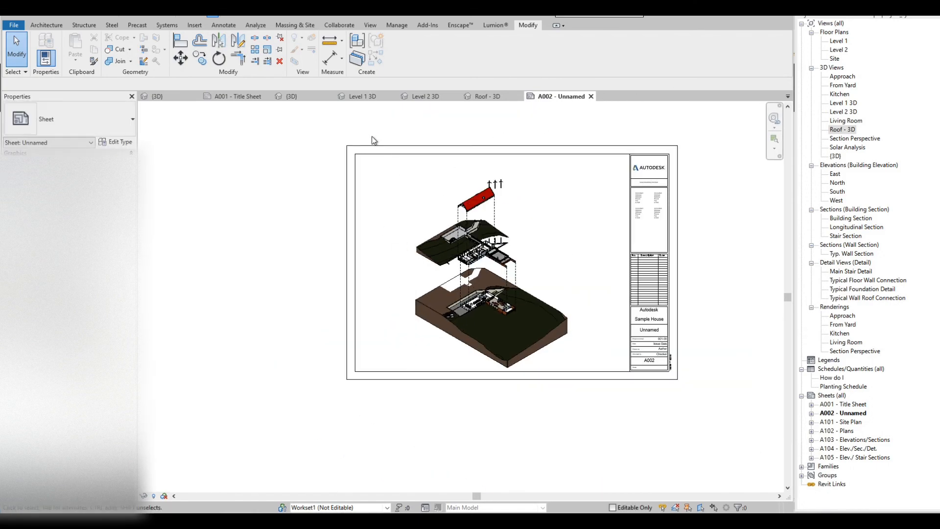
Step: Nudge the three stacked 3D views and all their dashed connector lines slightly upward together on the sheet
drag(366, 123, 593, 414)
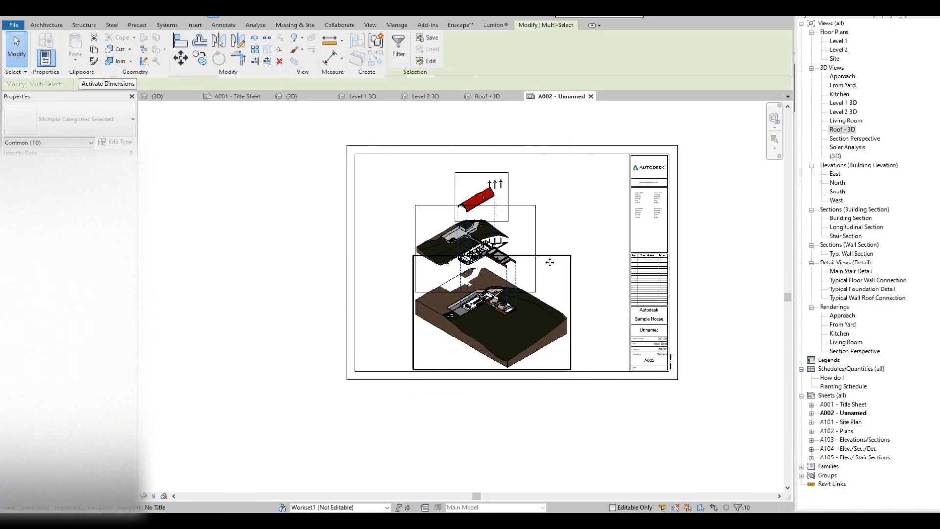
key(Up)
key(Up)
key(Up)
key(Up)
key(Up)
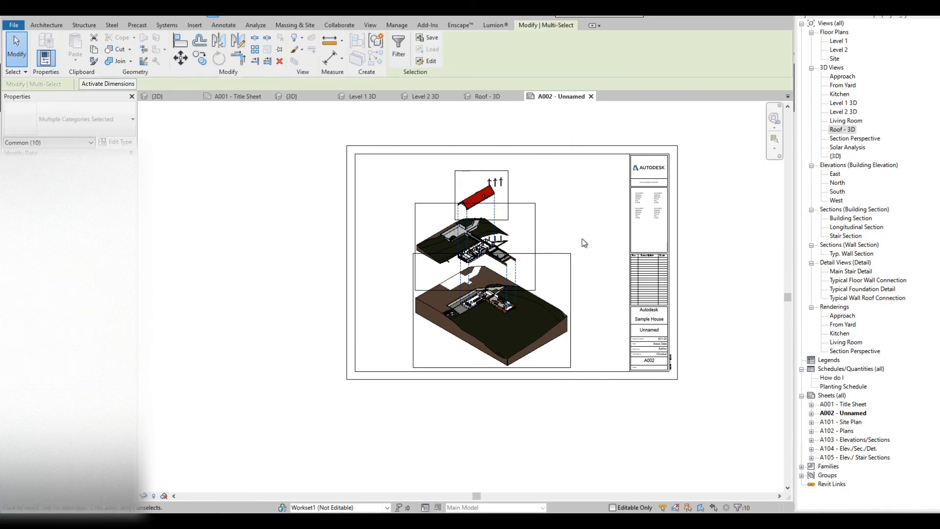
click(683, 229)
scroll(670, 176, up, 2)
scroll(726, 190, up, 1)
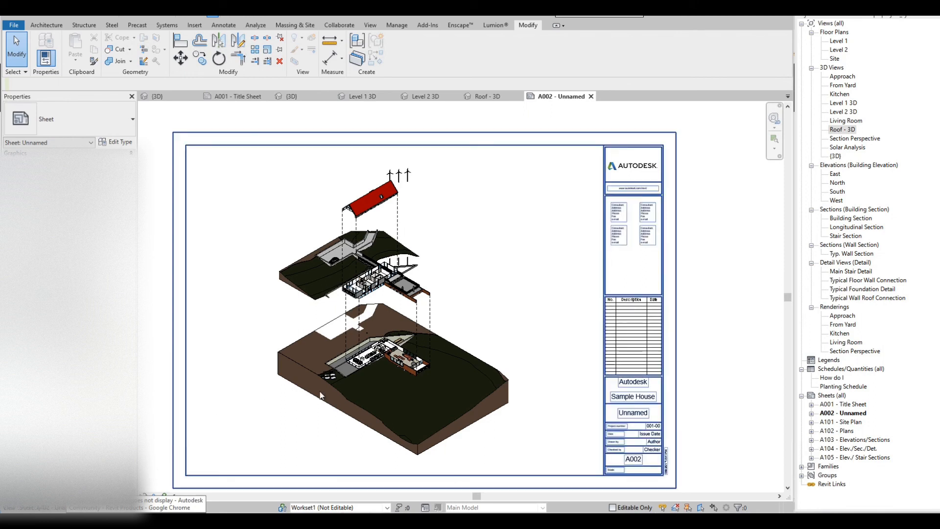
double_click(470, 323)
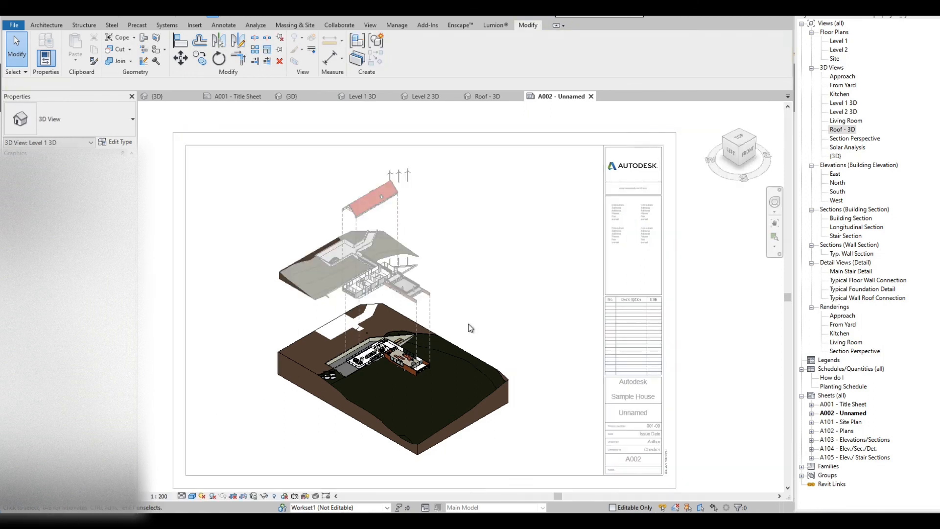
right_click(345, 390)
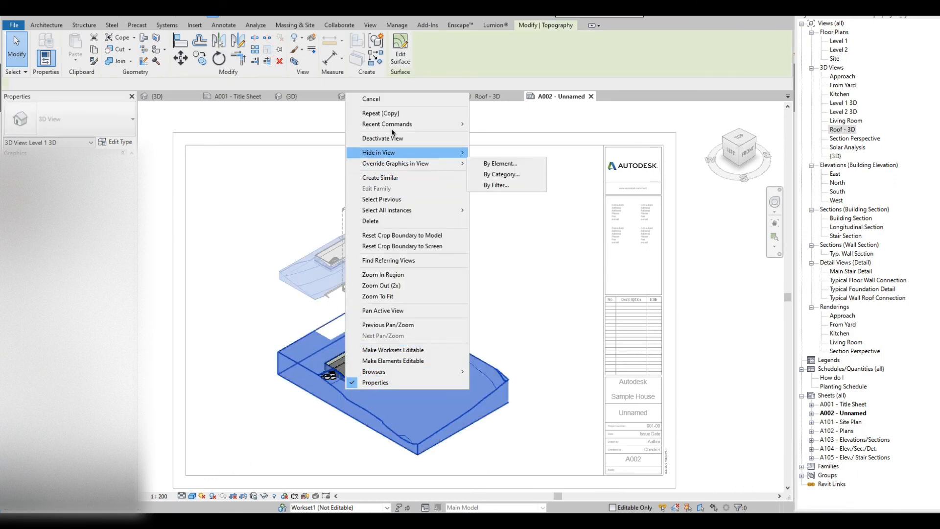
click(408, 139)
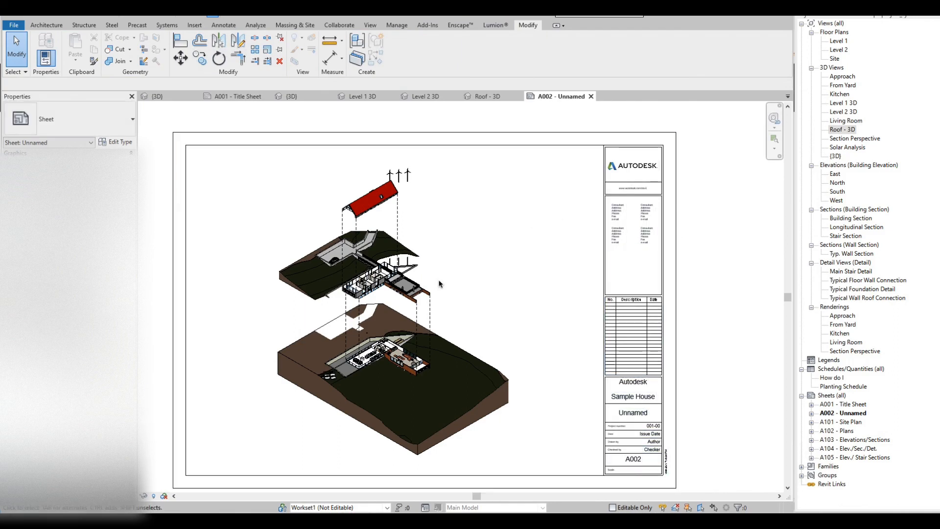
scroll(296, 426, up, 2)
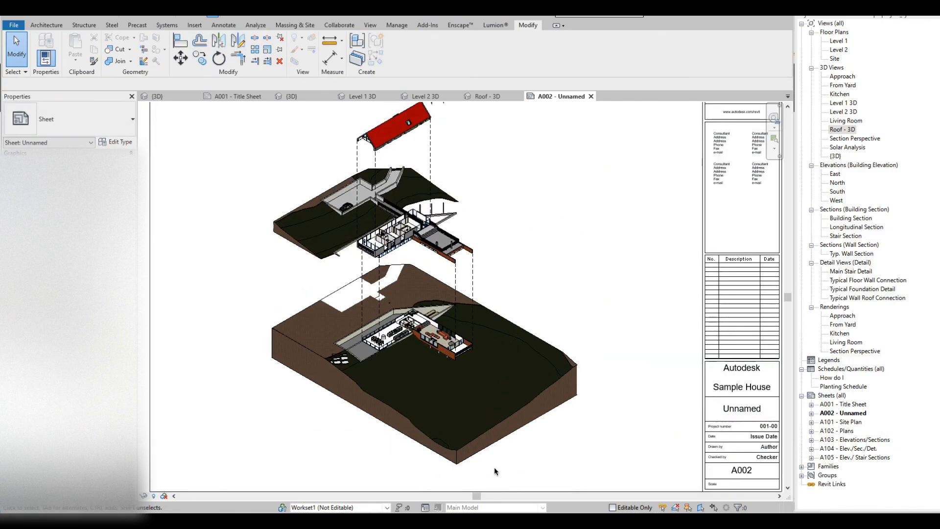
middle_drag(632, 289, 623, 306)
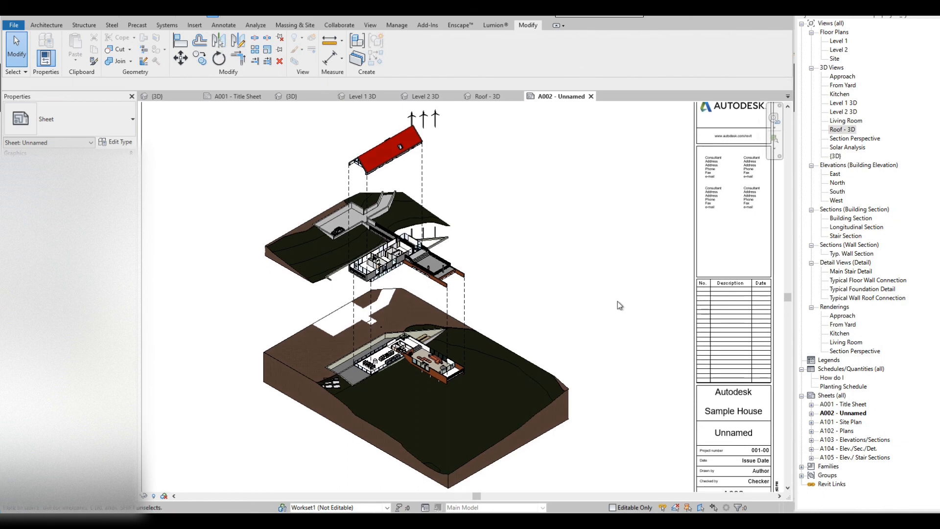